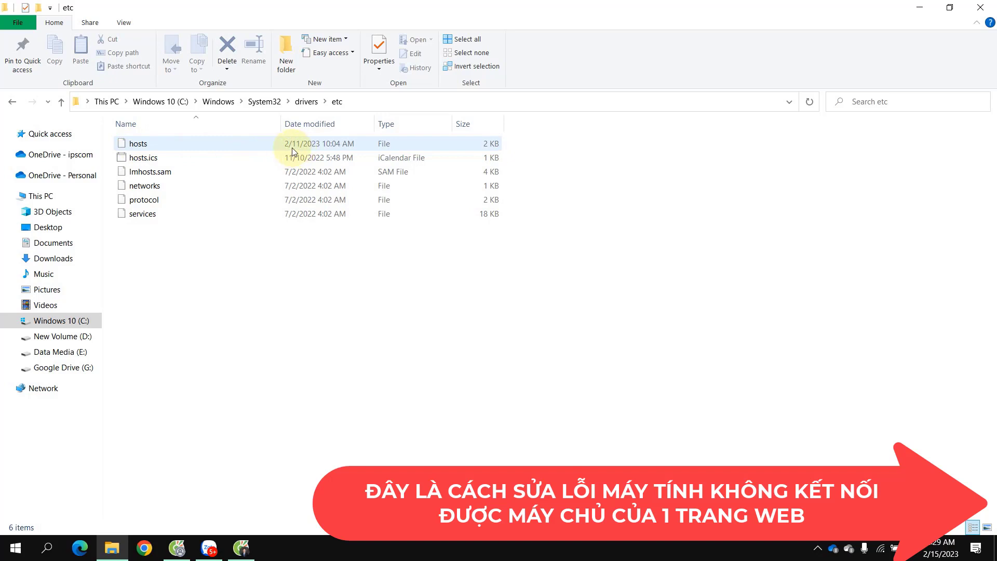
# - Open the hosts file from the etc folder in Notepad and move its window higher on the screen
pyautogui.moveTo(186, 139)
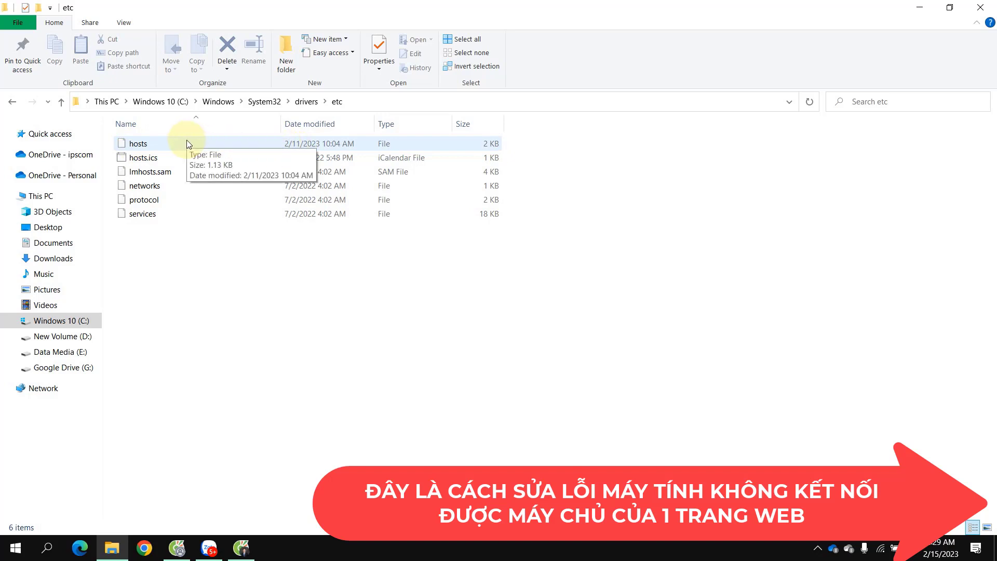
pyautogui.doubleClick(186, 141)
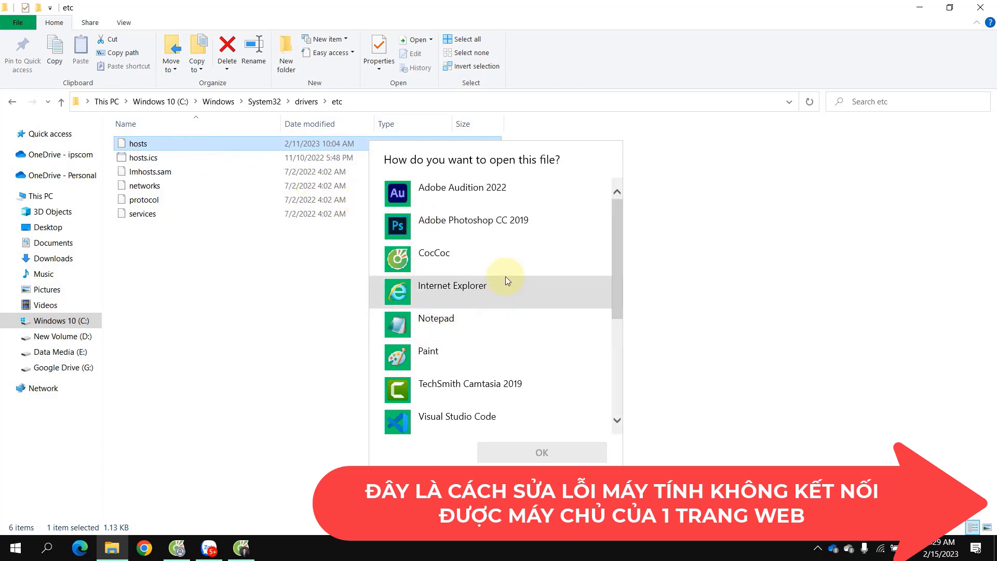
pyautogui.click(441, 324)
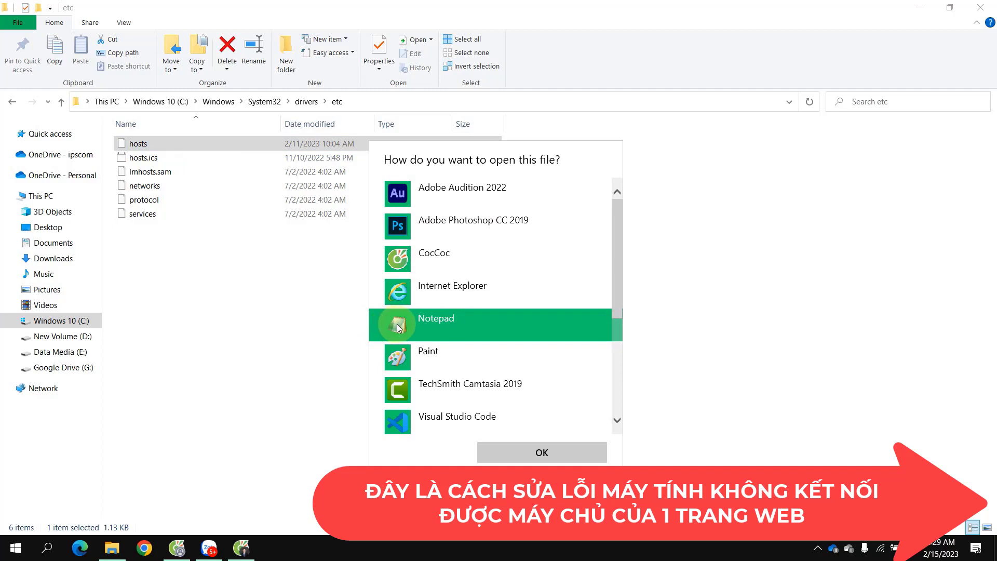
pyautogui.click(538, 453)
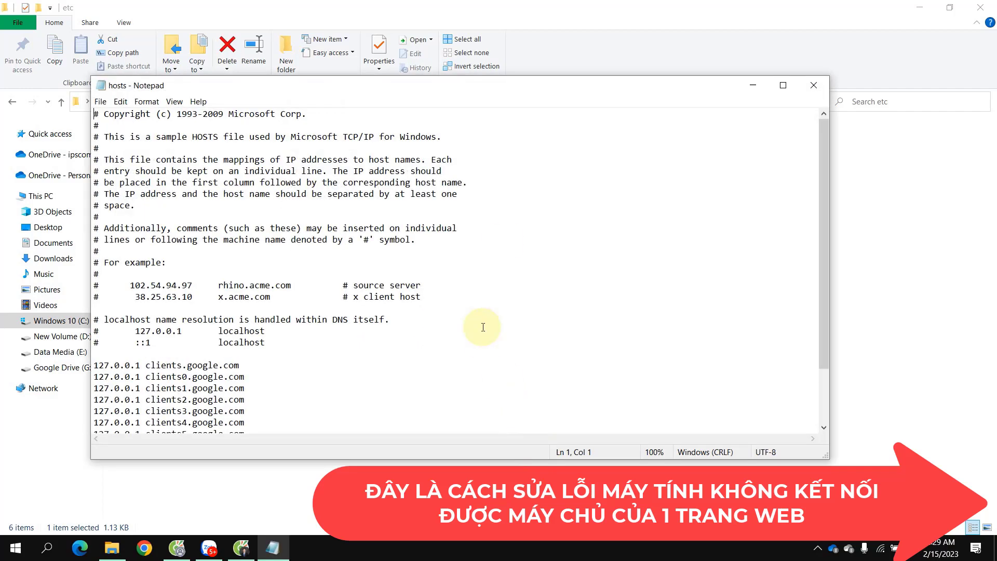
pyautogui.moveTo(532, 26); pyautogui.dragTo(532, 16)
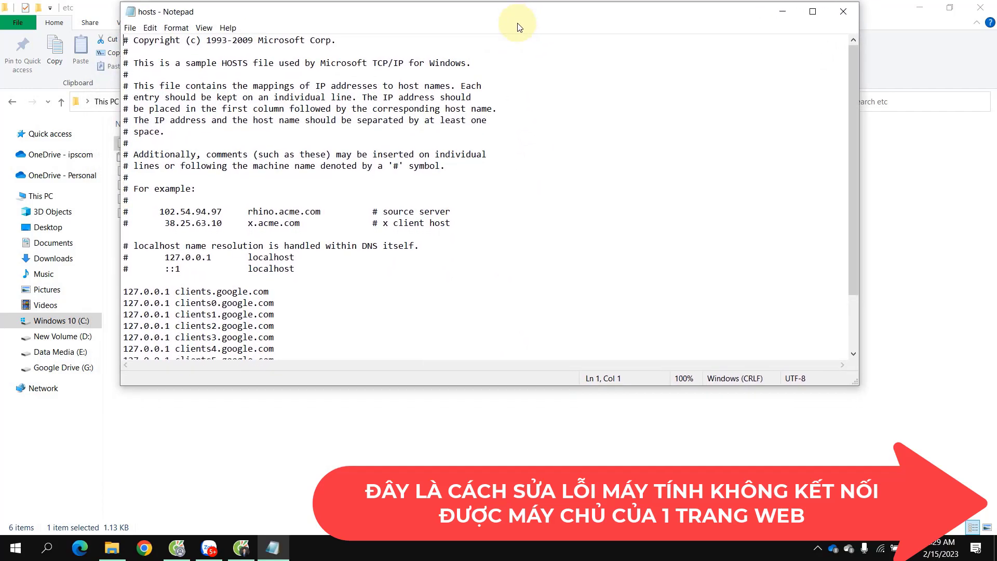
# - Delete all the 127.0.0.1 clients.google.com to clients9.google.com entries and the leftover blank lines at the end of the hosts file
pyautogui.scroll(-2, 270, 262)
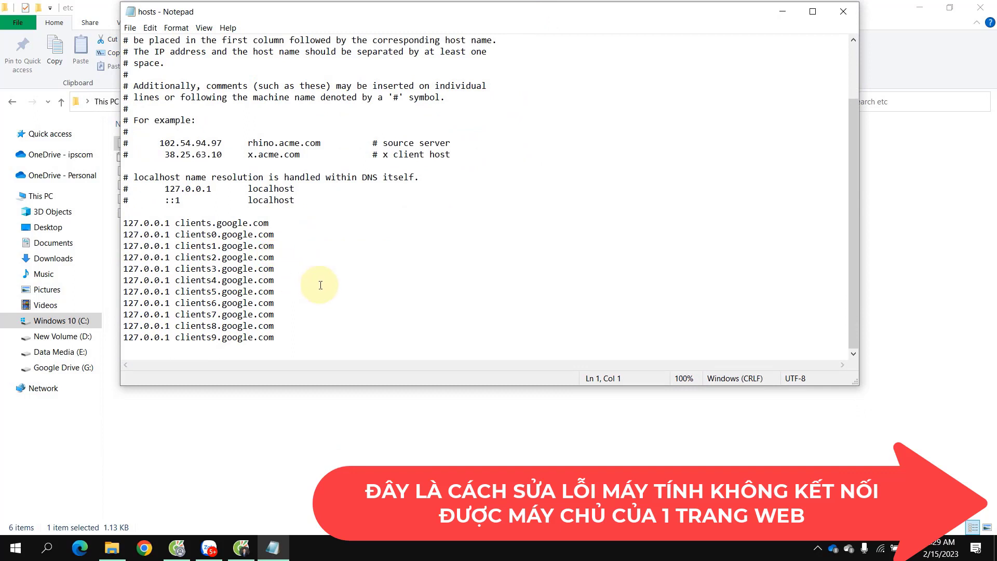
pyautogui.scroll(2, 317, 283)
pyautogui.scroll(-2, 263, 180)
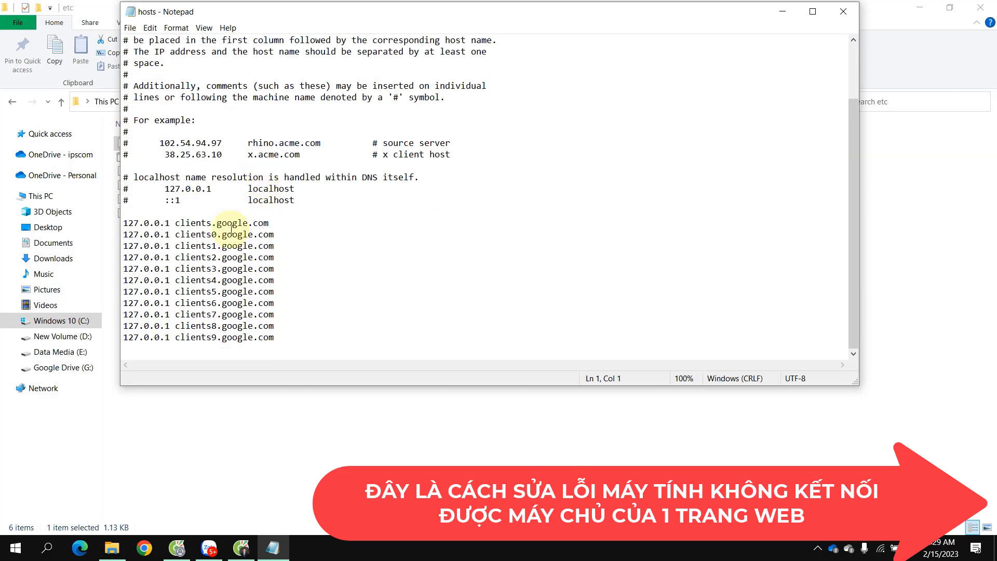
pyautogui.moveTo(124, 224); pyautogui.dragTo(326, 334)
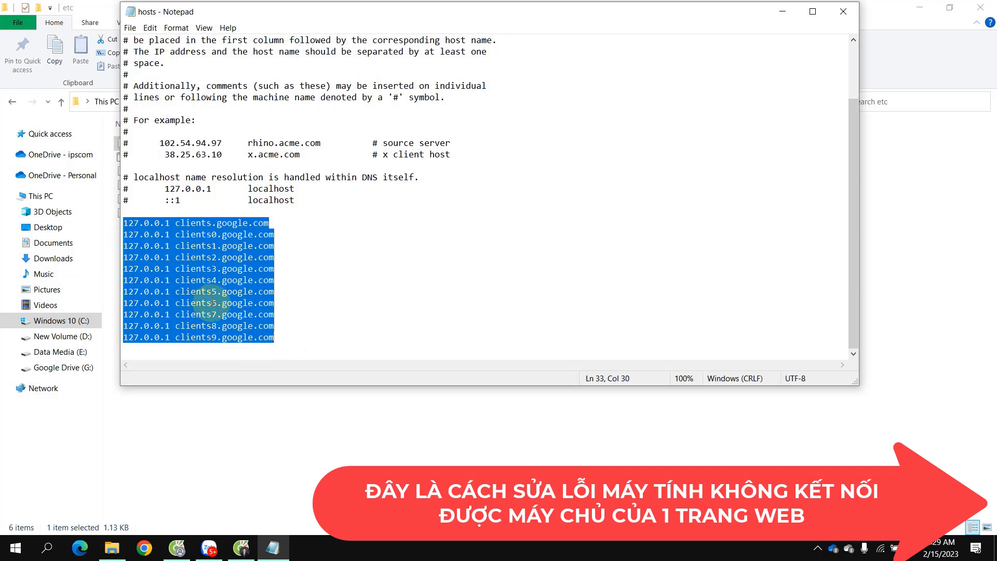
pyautogui.press('Delete')
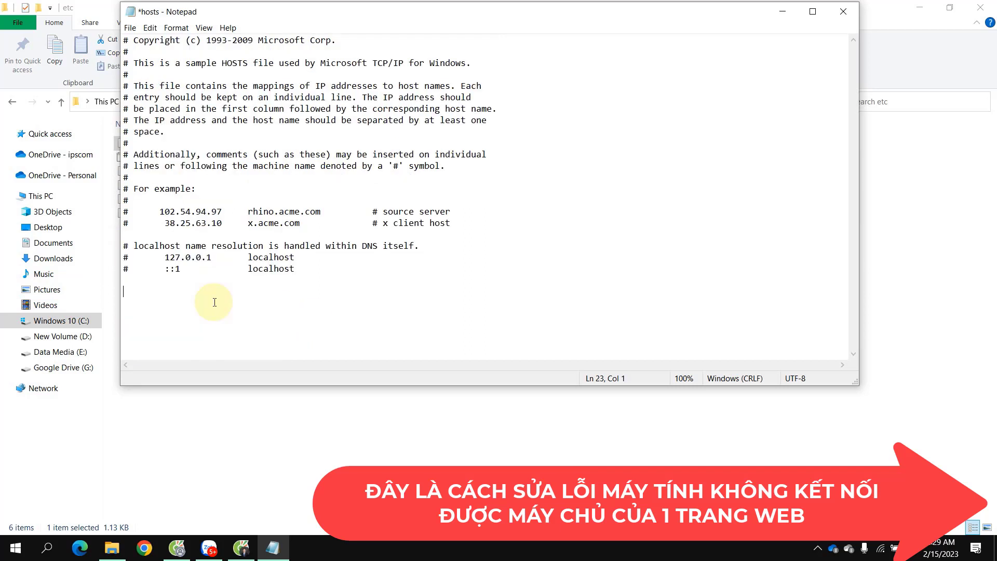
pyautogui.press('BackSpace')
# - Save the edited file as hosts.txt in the Documents folder, accepting that location instead of etc, and close it
pyautogui.click(132, 29)
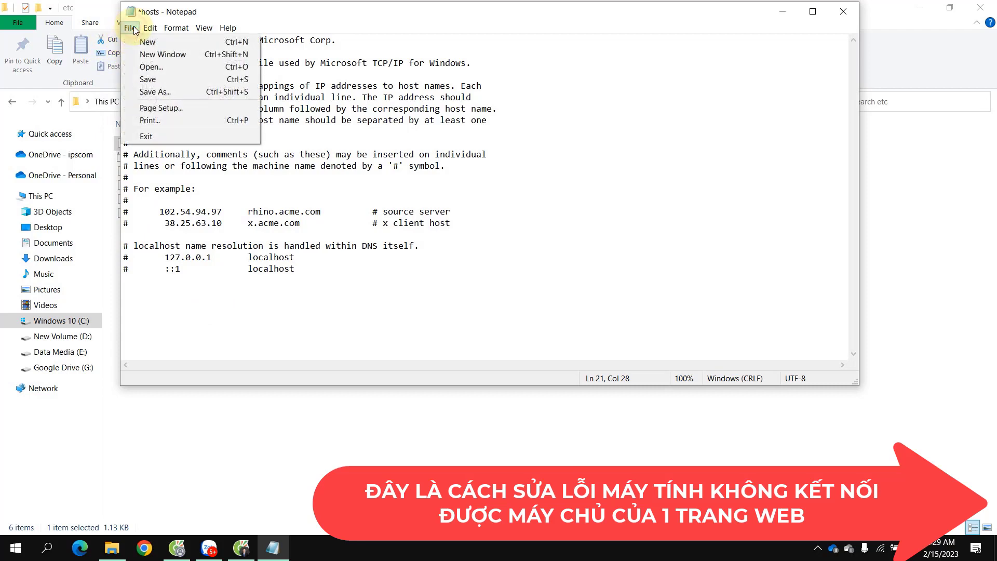
pyautogui.click(148, 80)
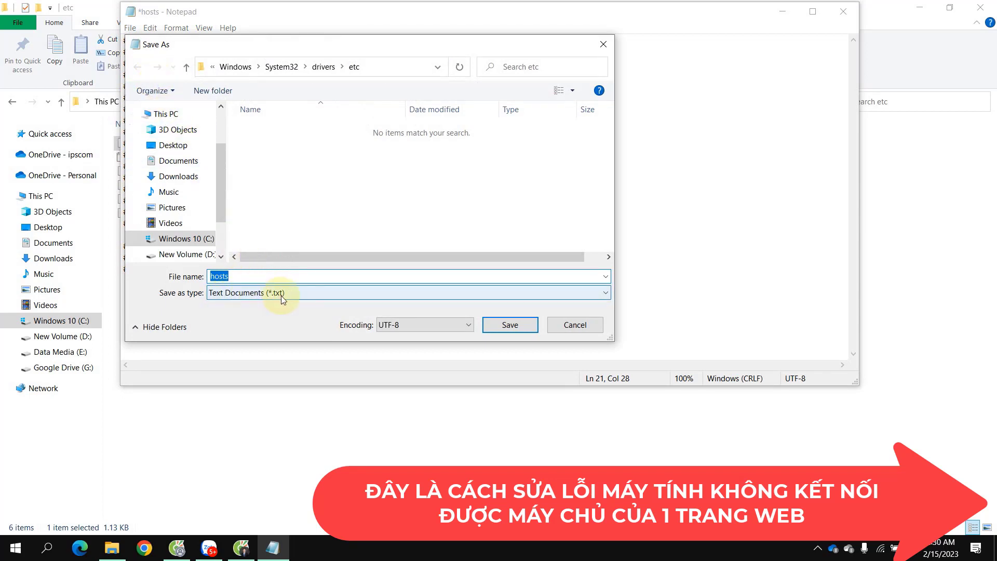
pyautogui.click(510, 328)
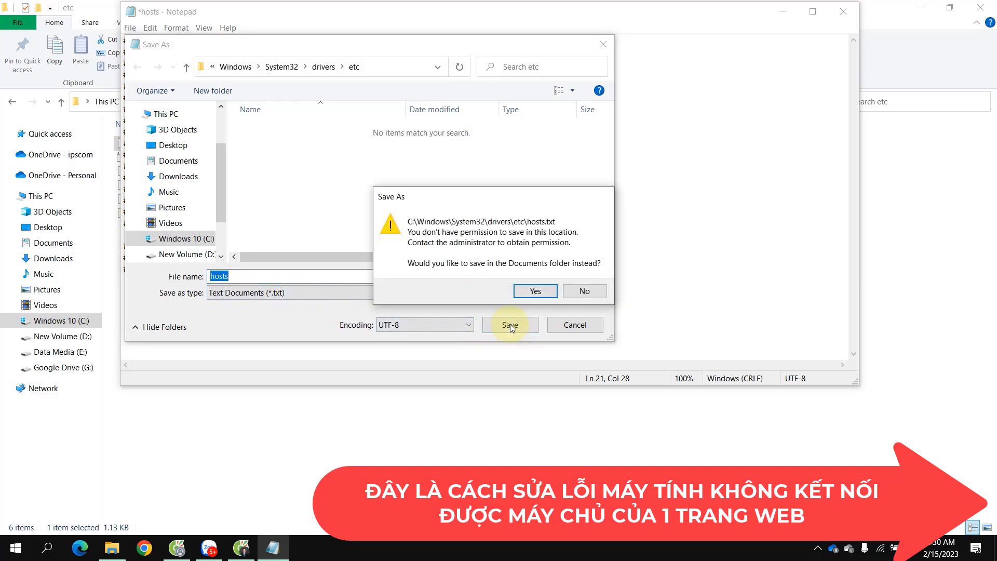
pyautogui.click(535, 292)
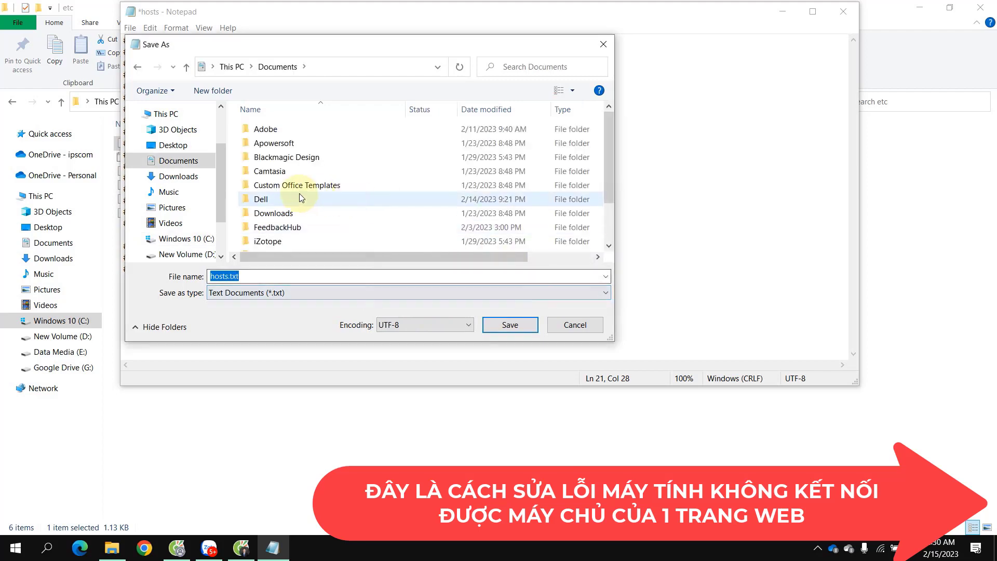
pyautogui.click(491, 325)
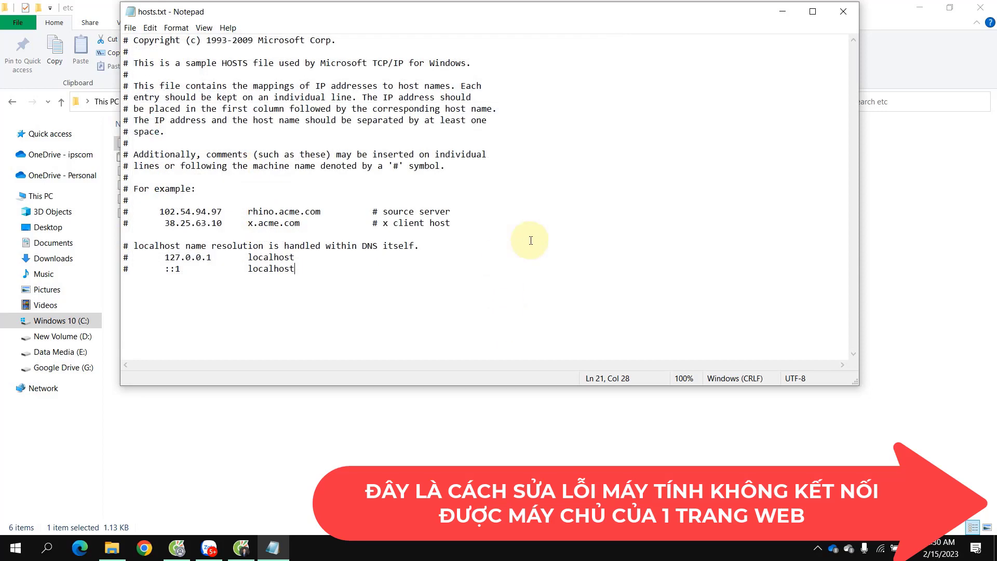
pyautogui.click(843, 11)
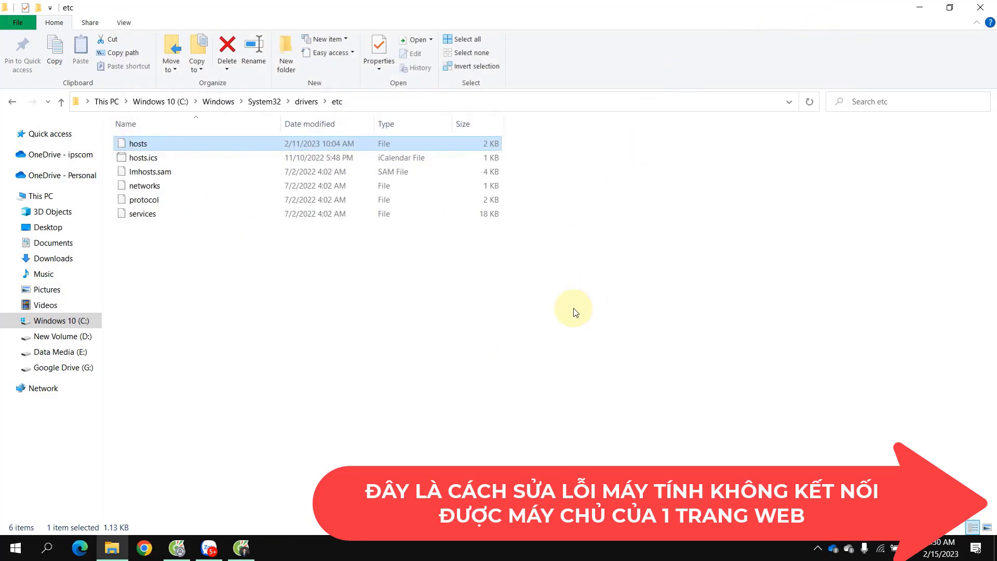
# - Minimize the etc window, open This PC in a separate window and locate hosts.txt in the Documents folder
pyautogui.click(920, 9)
pyautogui.doubleClick(464, 90)
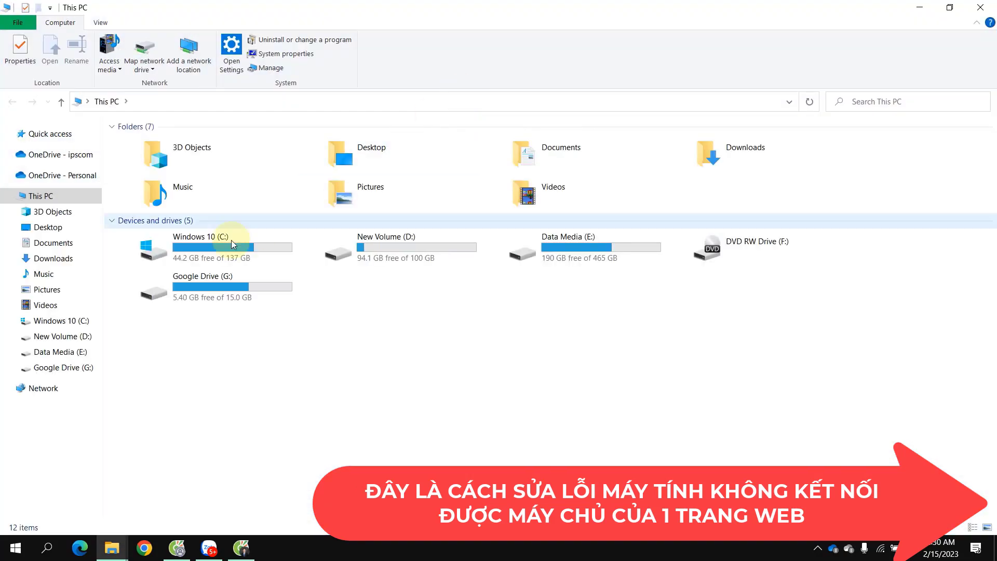
pyautogui.click(64, 244)
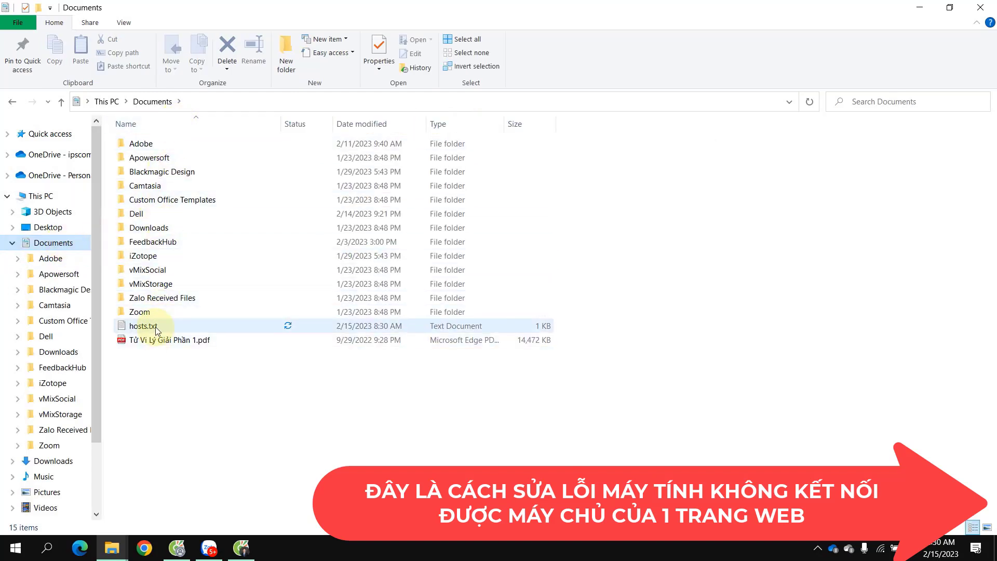
pyautogui.moveTo(155, 332)
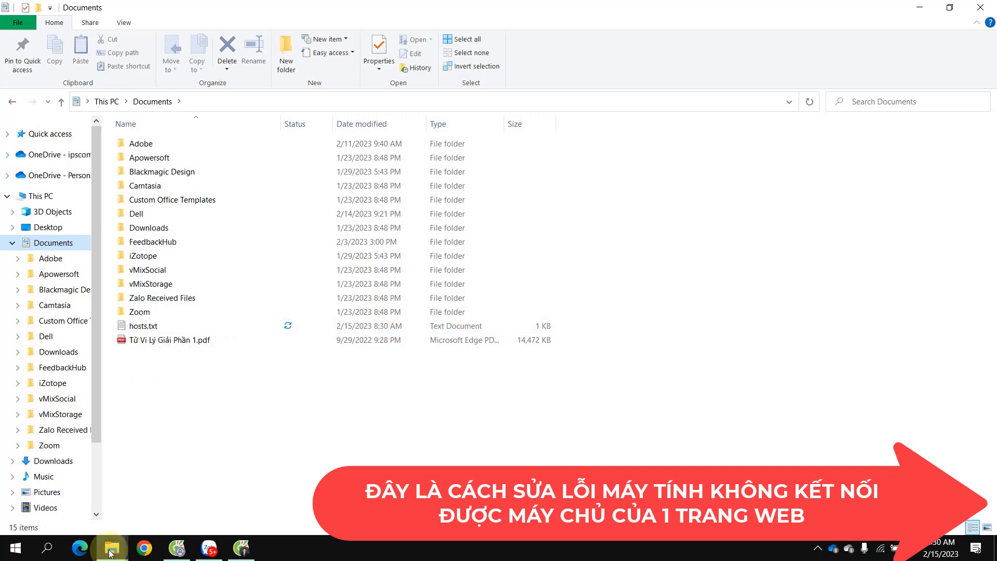
# - Return to the etc folder window and rename the original hosts file to "hosts 102"
pyautogui.moveTo(112, 548)
pyautogui.click(71, 502)
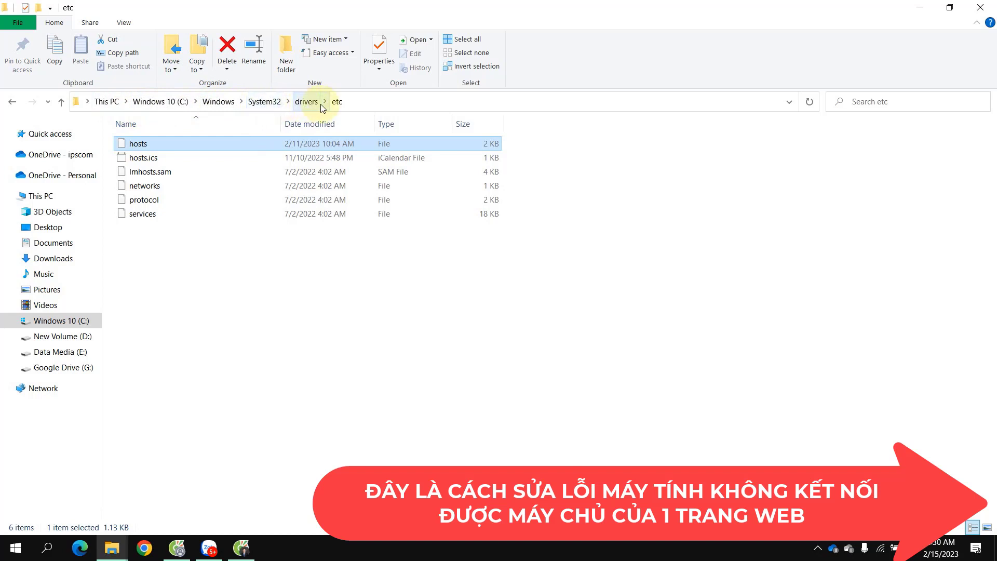
pyautogui.rightClick(180, 143)
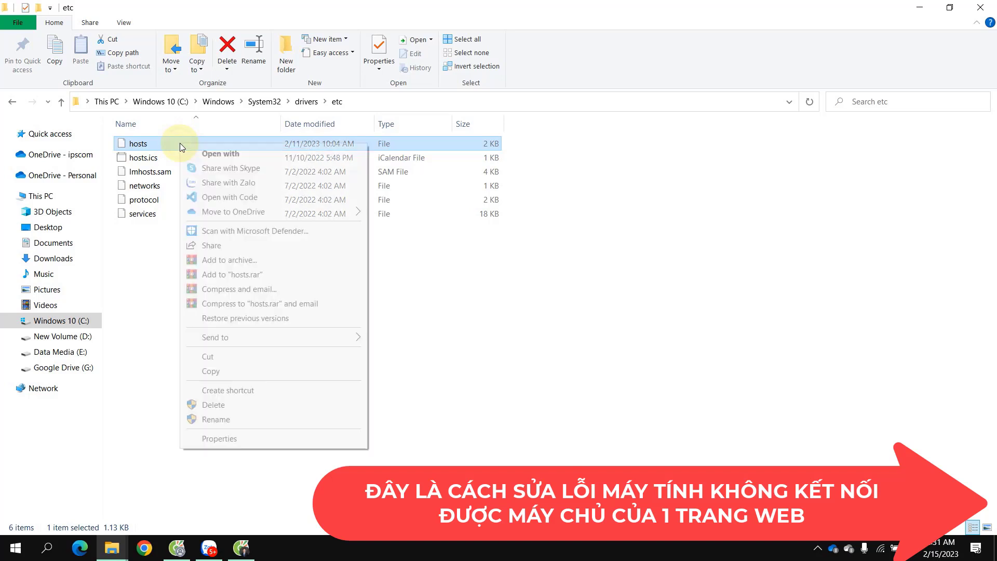
pyautogui.click(217, 422)
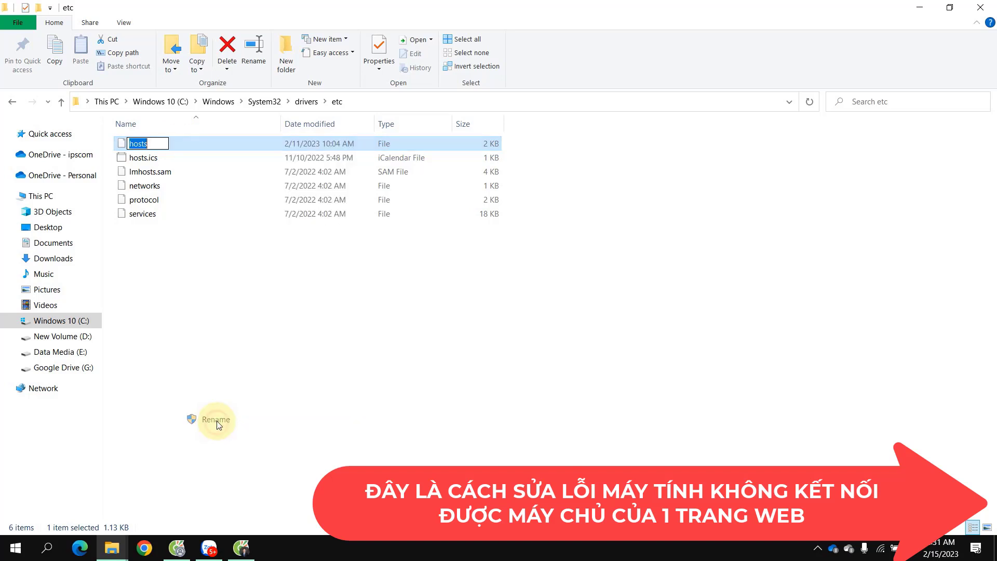
pyautogui.click(155, 144)
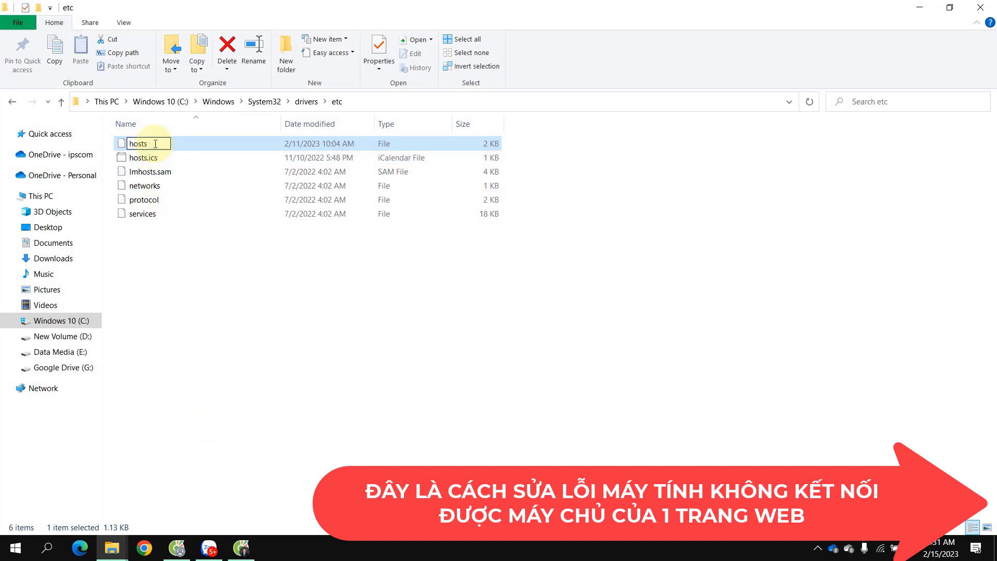
pyautogui.write('102')
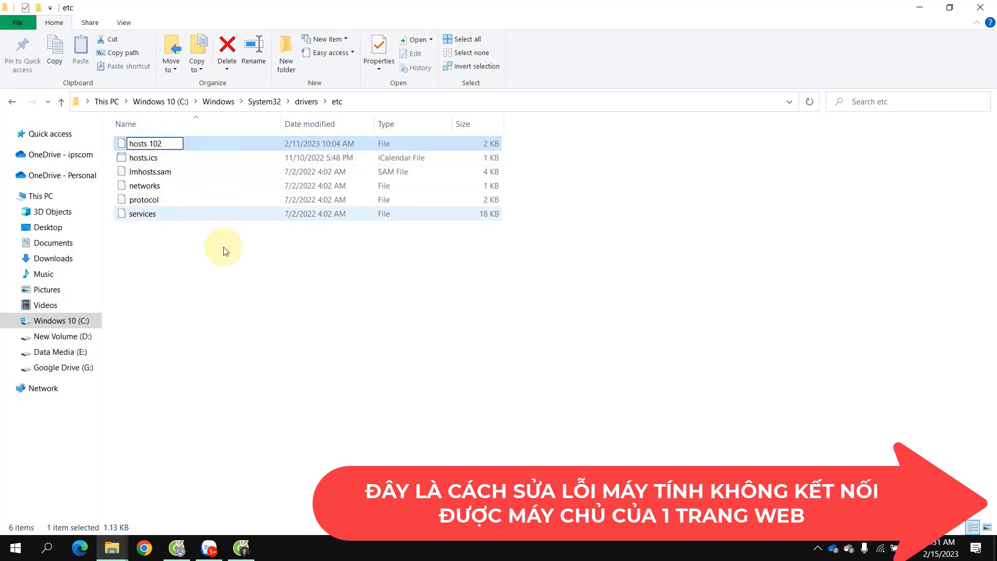
pyautogui.click(227, 290)
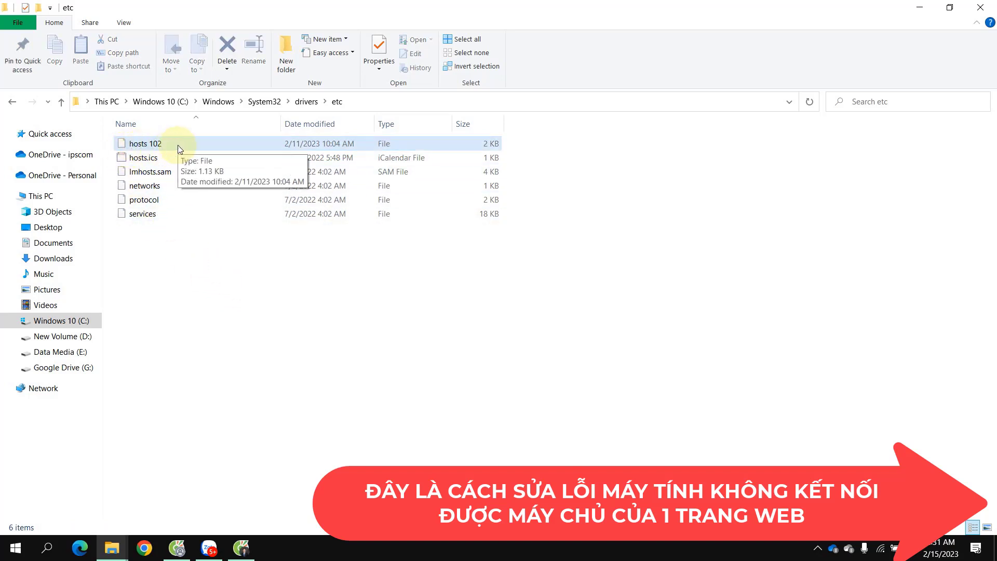
# - In the folder view options, turn off hiding of folder merge conflicts and protected operating system files, accept the warning and apply
pyautogui.click(123, 23)
pyautogui.click(568, 64)
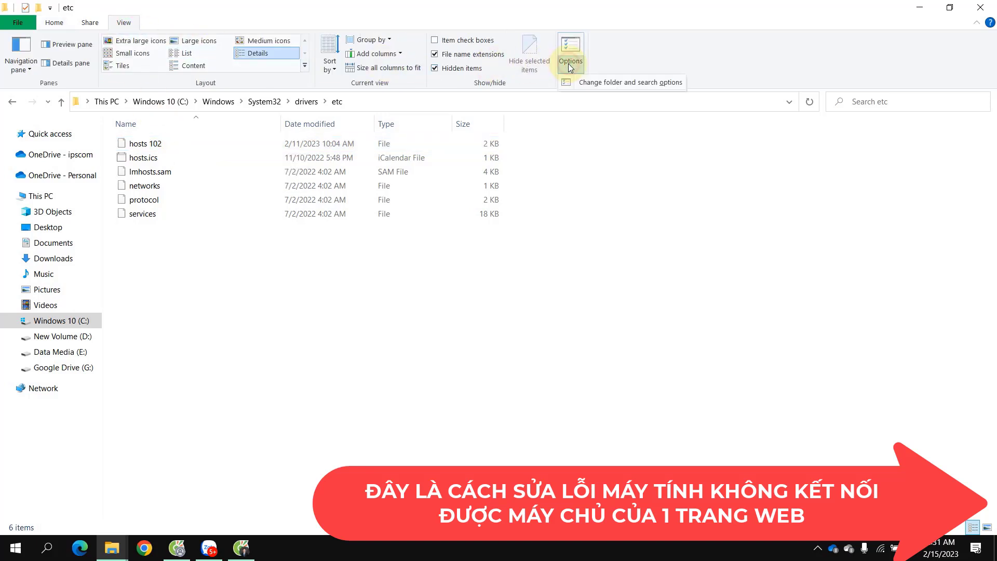
pyautogui.click(603, 84)
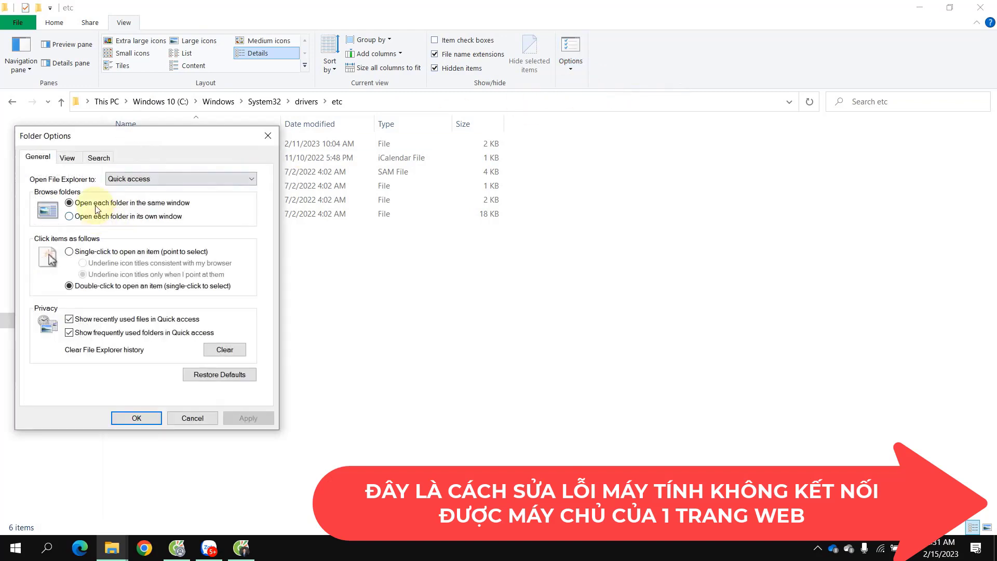
pyautogui.click(68, 158)
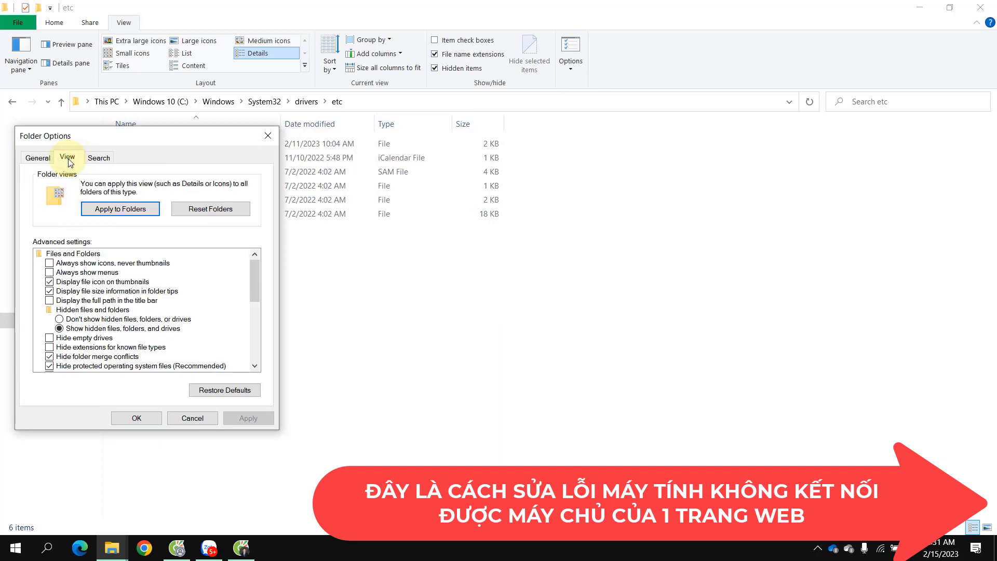
pyautogui.scroll(-2, 90, 292)
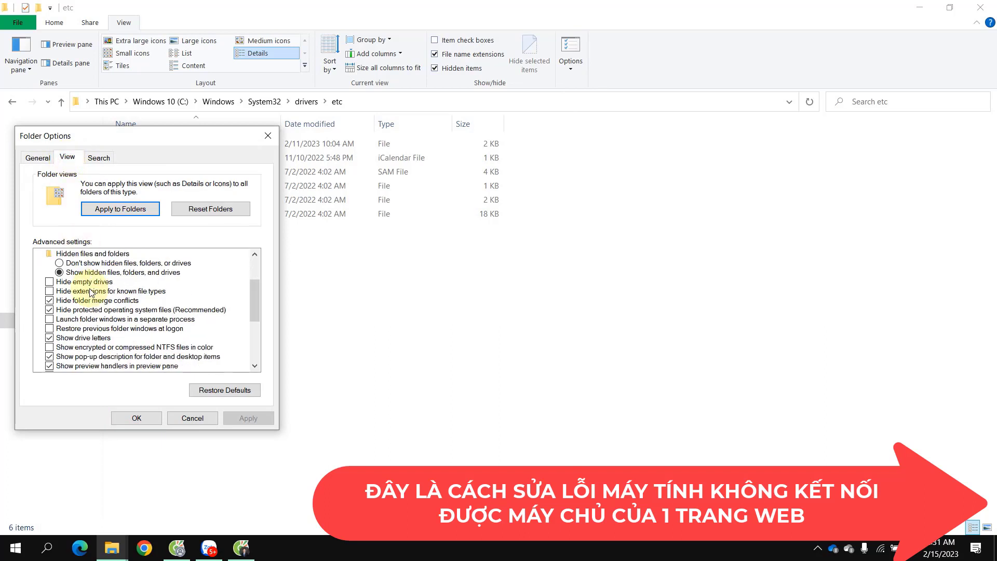
pyautogui.click(50, 301)
pyautogui.click(50, 310)
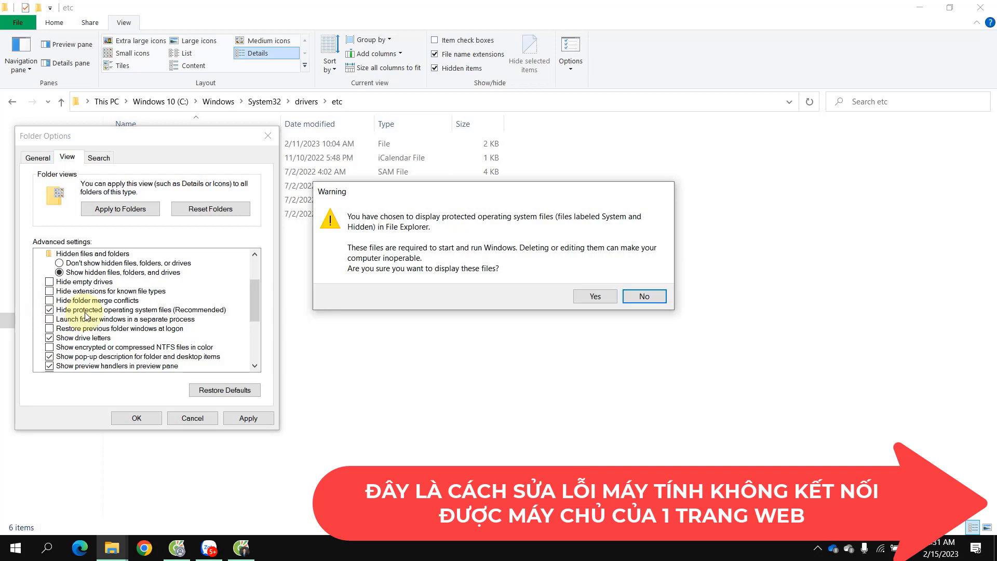
pyautogui.click(601, 298)
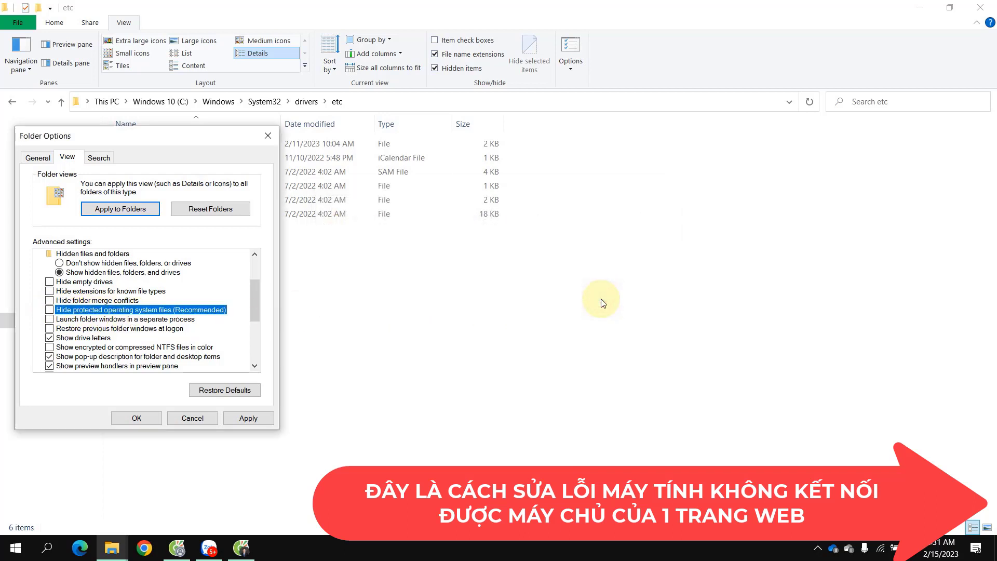
pyautogui.click(250, 419)
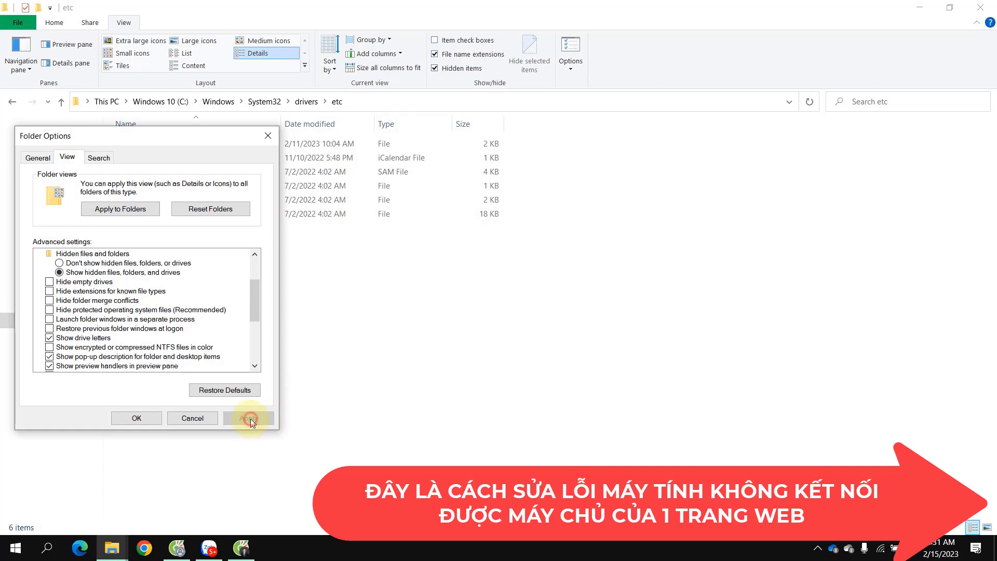
pyautogui.click(136, 418)
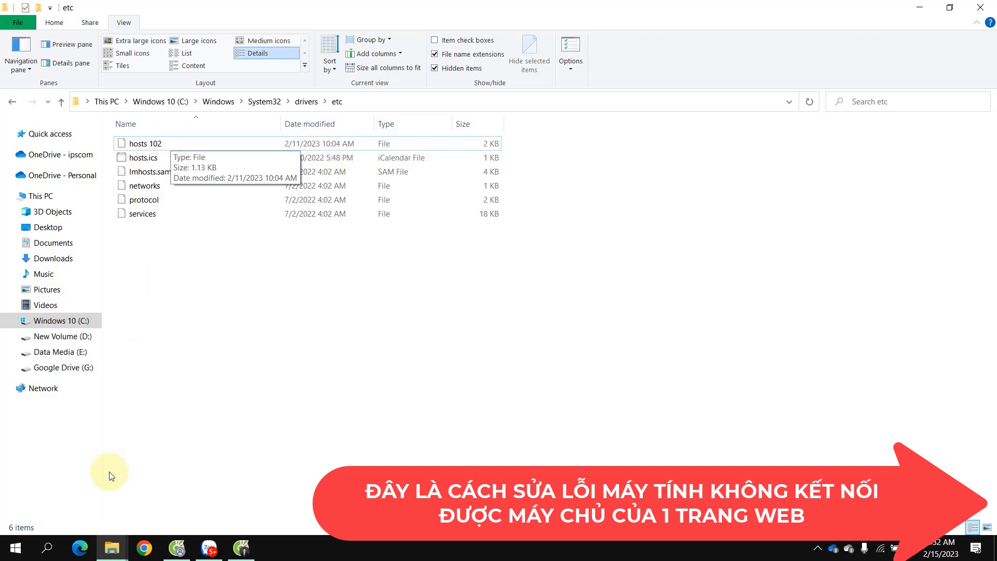
# - Copy hosts.txt from the Documents folder into the etc folder, granting administrator permission for the copy
pyautogui.moveTo(115, 553)
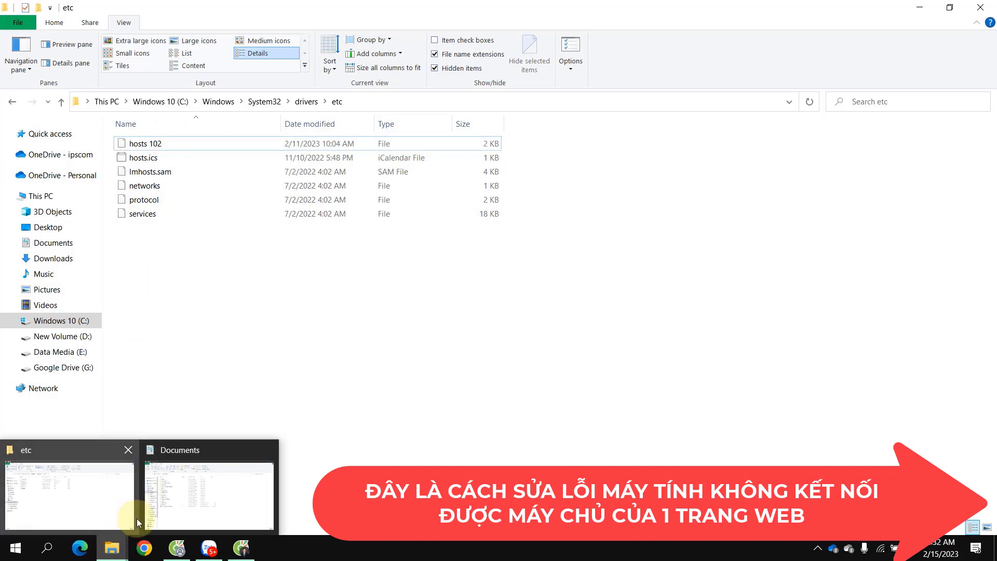
pyautogui.click(200, 499)
pyautogui.rightClick(183, 340)
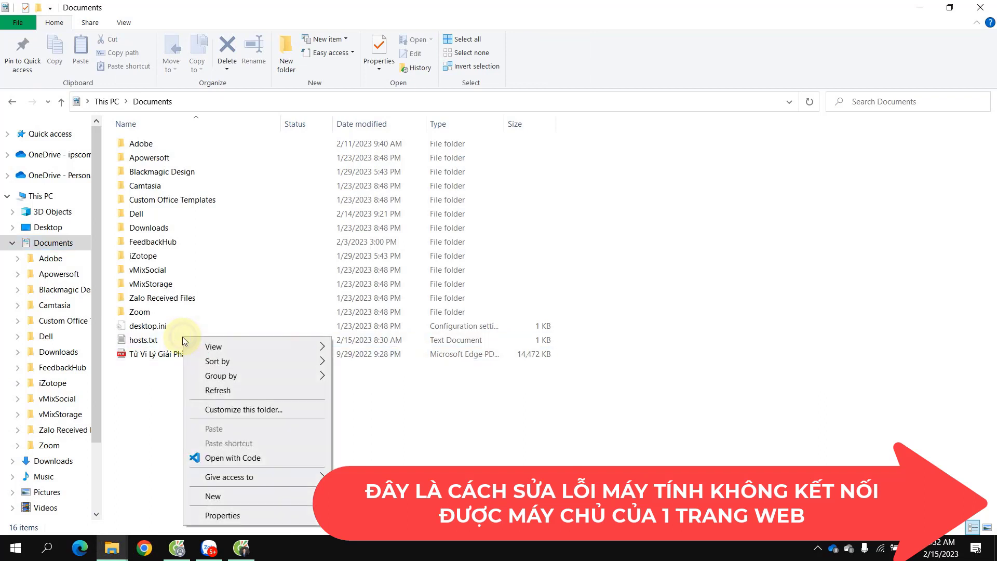
pyautogui.rightClick(163, 340)
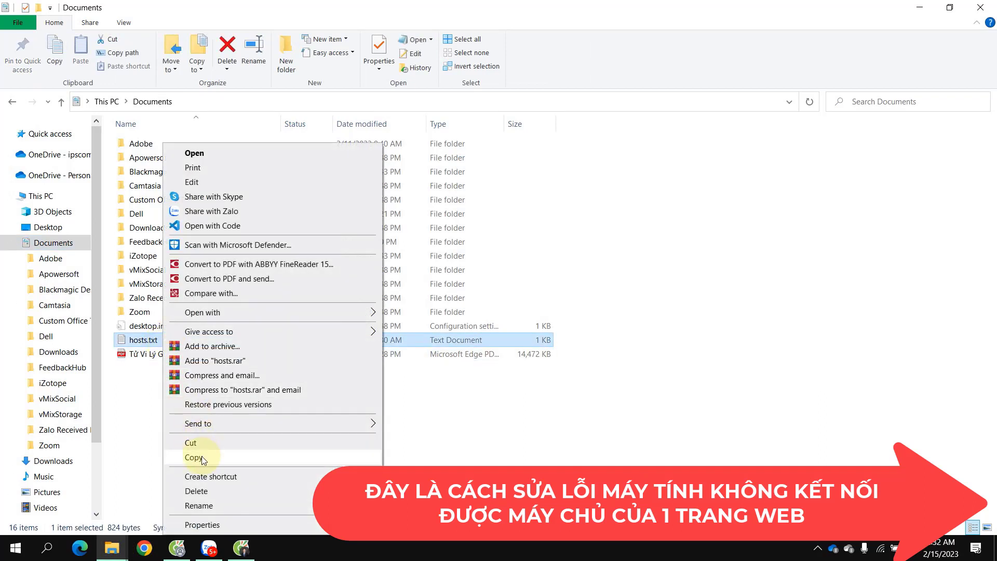
pyautogui.click(202, 457)
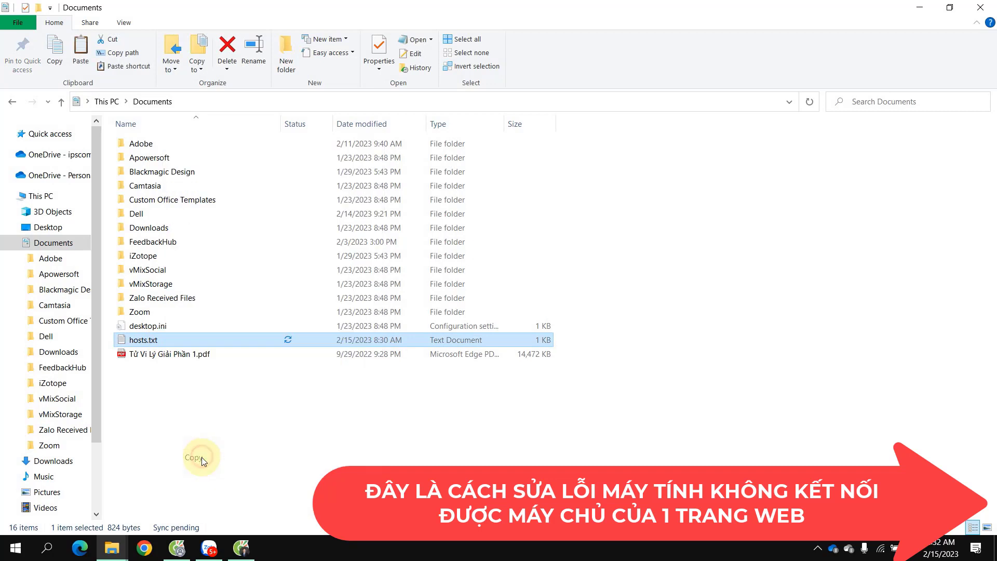
pyautogui.click(113, 556)
pyautogui.click(94, 514)
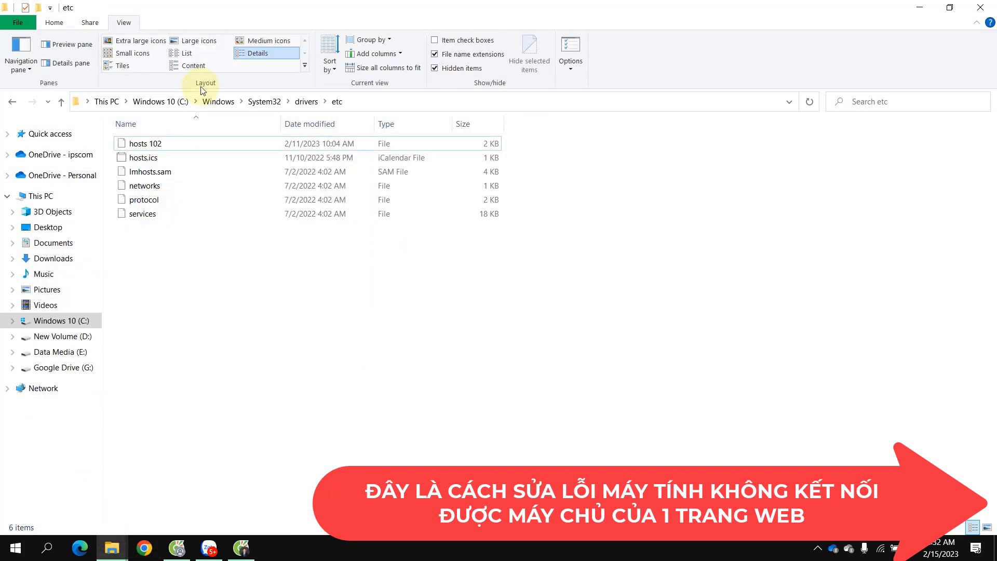
pyautogui.rightClick(598, 218)
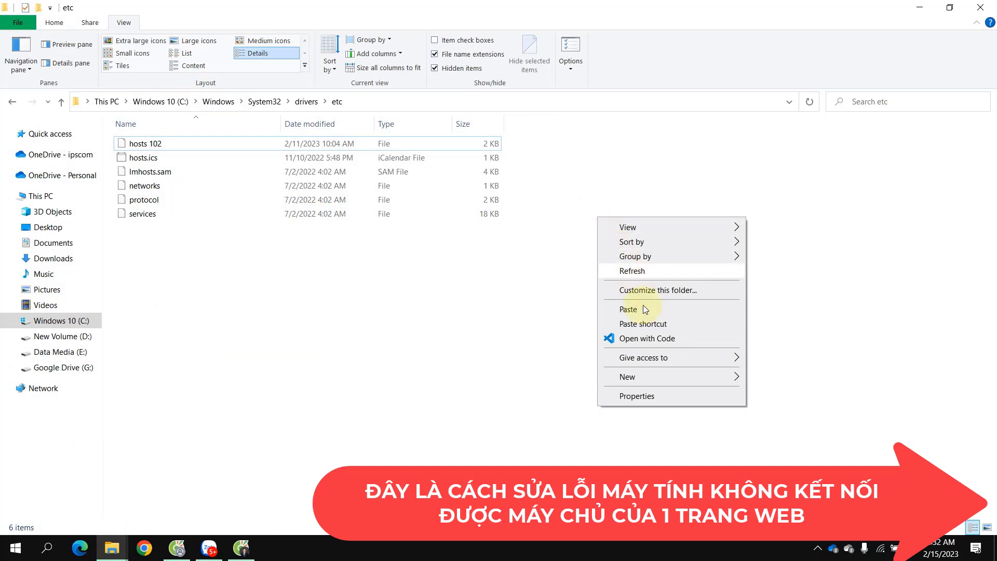
pyautogui.click(628, 309)
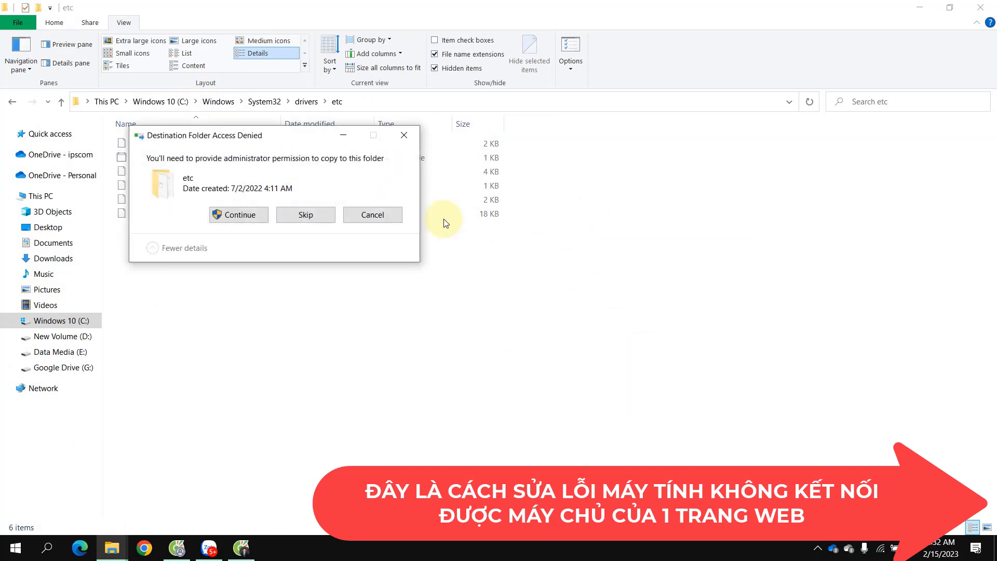
pyautogui.click(229, 217)
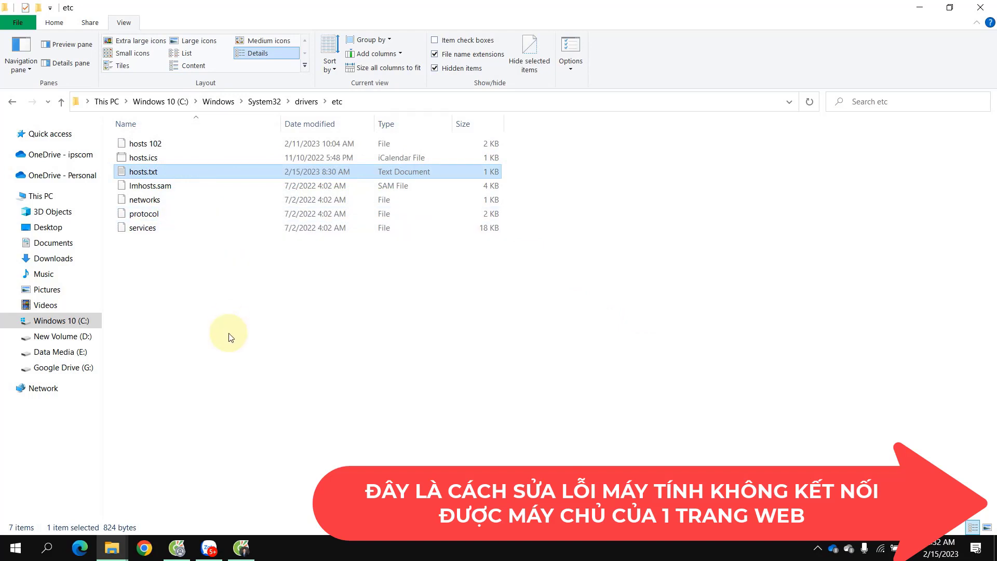
# - Rename the pasted hosts.txt in the etc folder to hosts, removing its .txt extension and accepting the extension change
pyautogui.rightClick(167, 171)
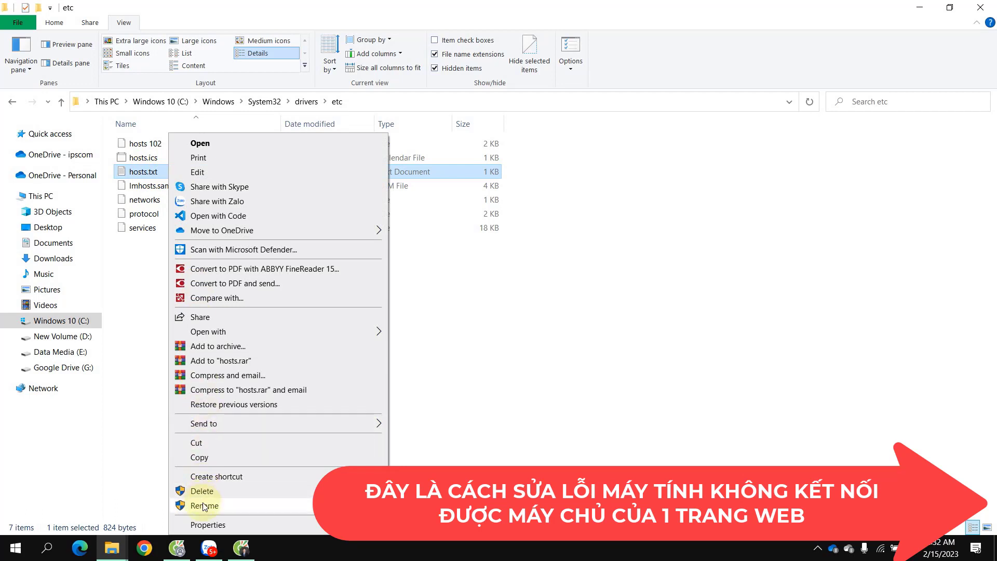
pyautogui.click(203, 505)
pyautogui.click(166, 173)
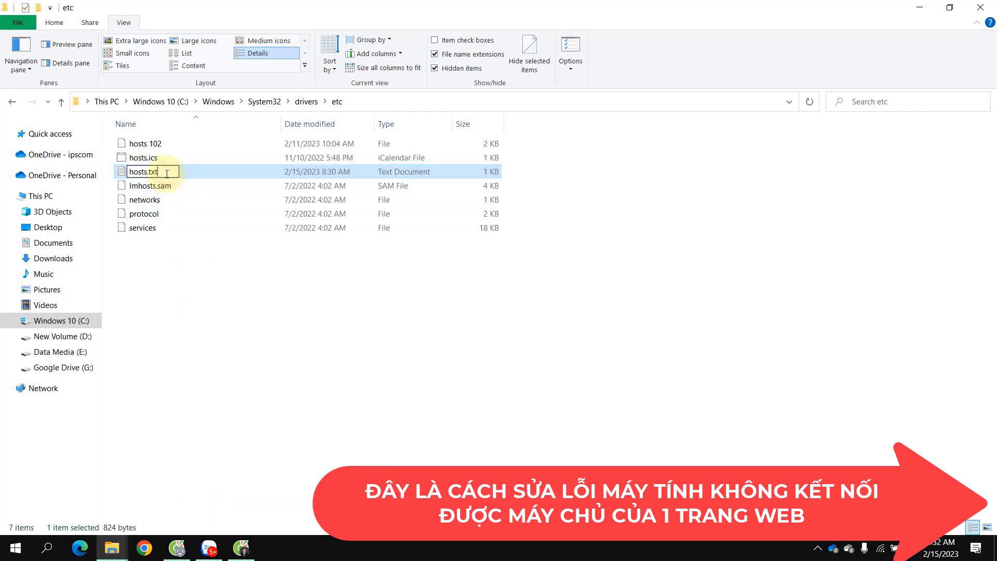
pyautogui.press('BackSpace')
pyautogui.press('BackSpace')
pyautogui.press('BackSpace')
pyautogui.press('BackSpace')
pyautogui.press('Return')
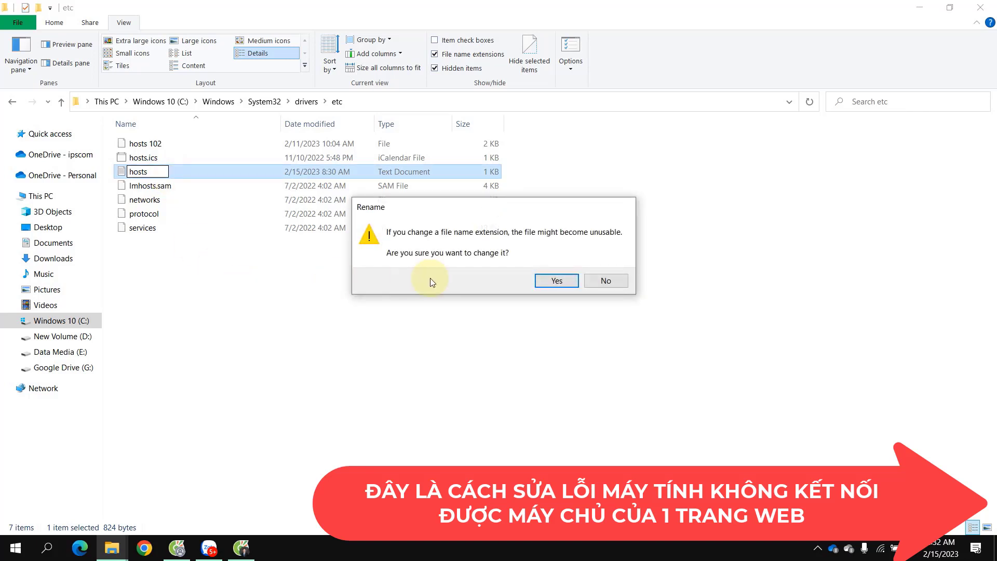
pyautogui.click(558, 281)
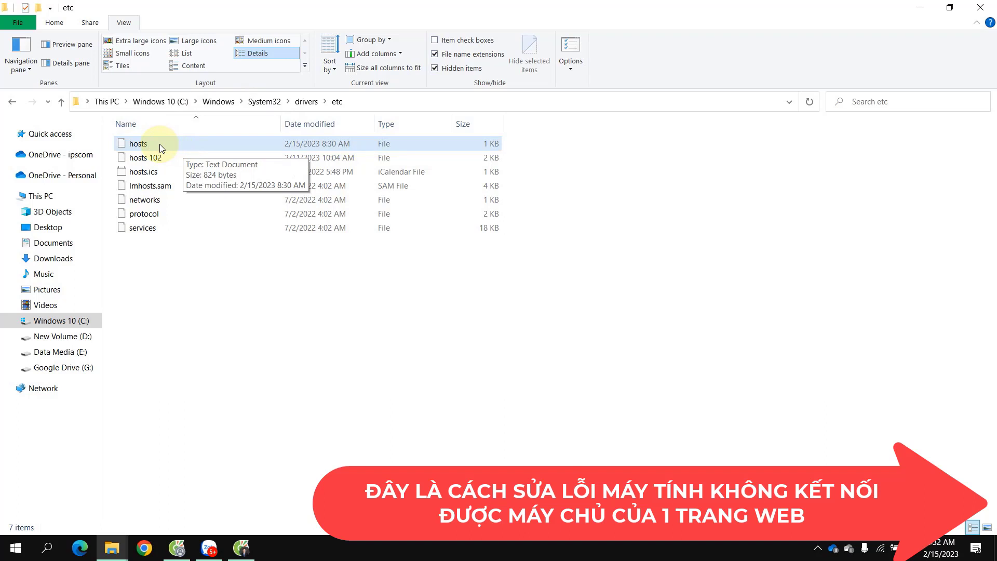
# - Open the new hosts file in Notepad, check the end of its contents for blocking entries and close it
pyautogui.doubleClick(258, 143)
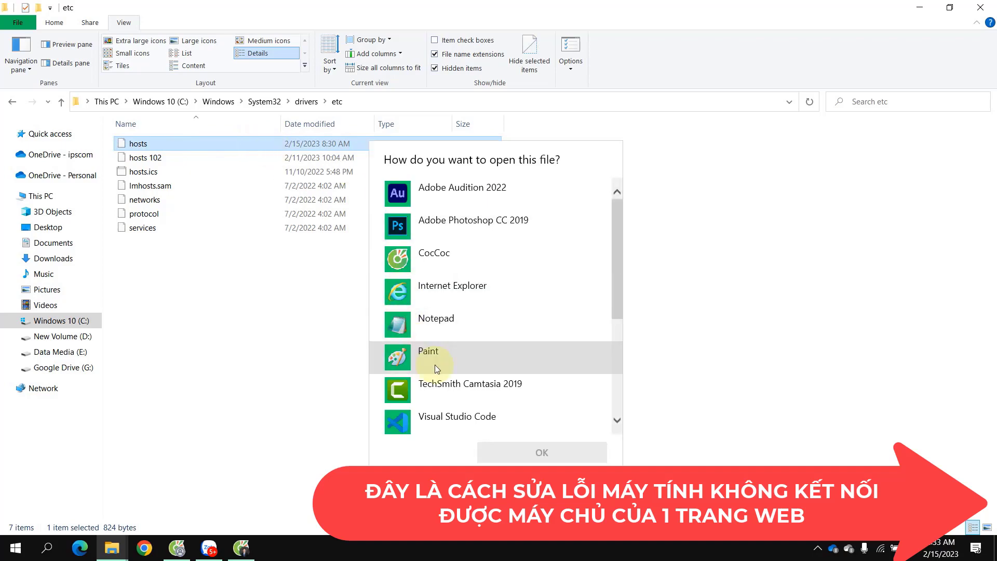
pyautogui.click(450, 331)
pyautogui.click(543, 451)
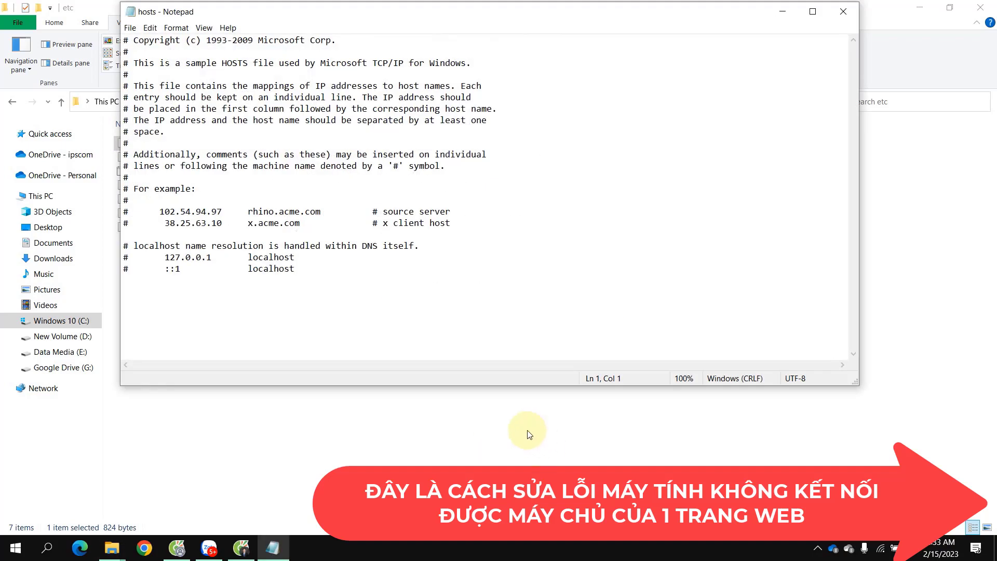
pyautogui.click(133, 285)
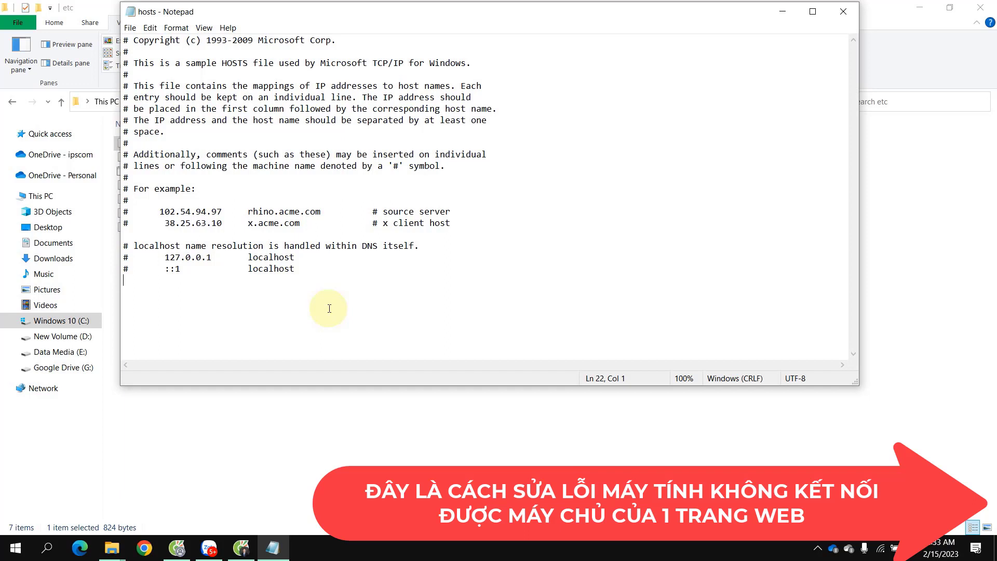
pyautogui.click(848, 15)
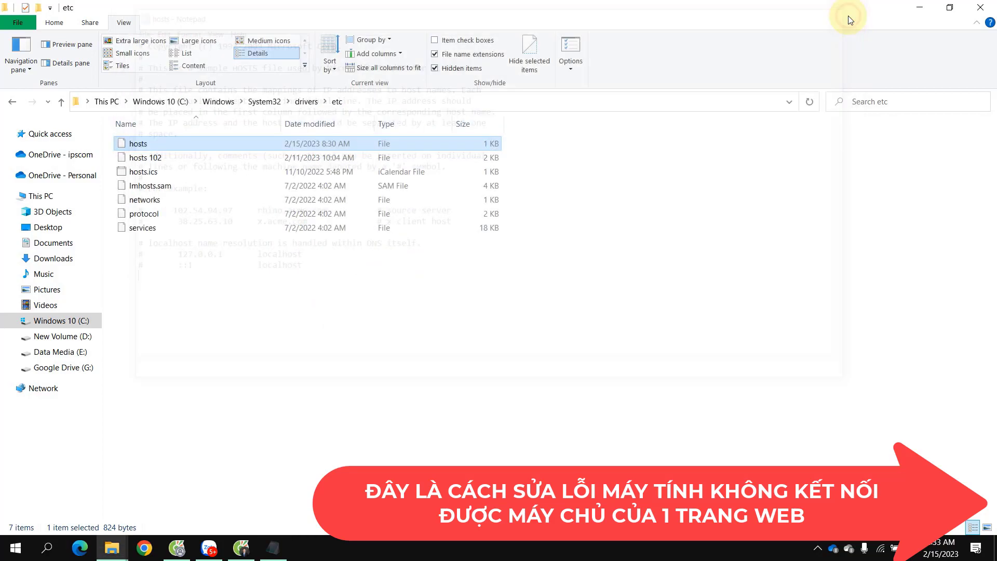
# - Minimize the etc and Documents folder windows and refresh the desktop
pyautogui.click(921, 9)
pyautogui.click(918, 10)
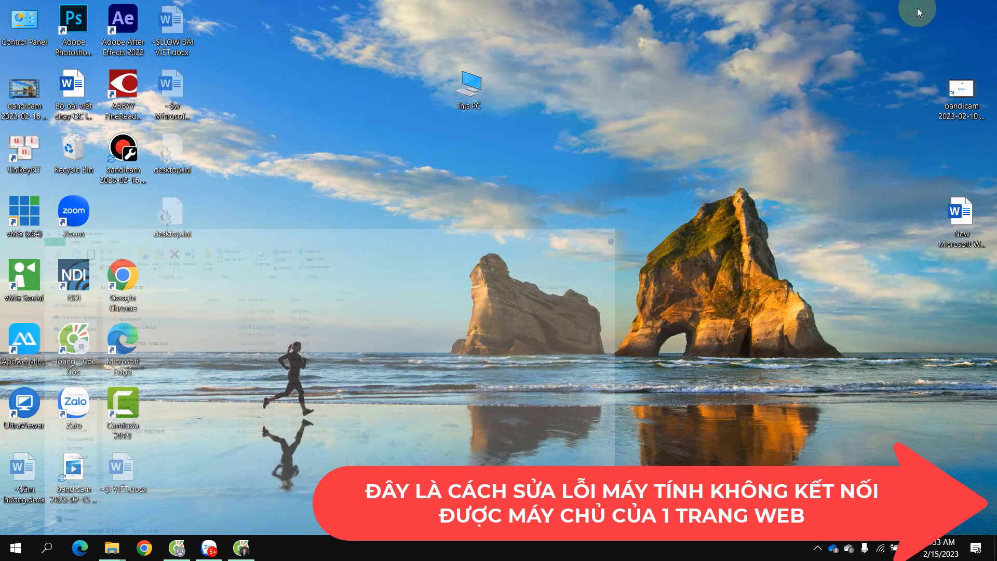
pyautogui.rightClick(303, 259)
pyautogui.rightClick(318, 242)
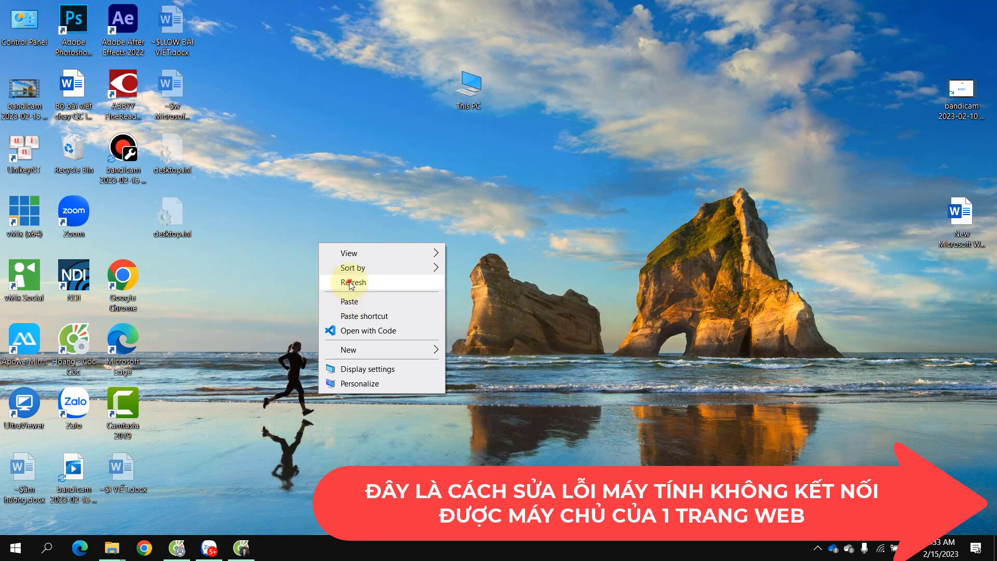
pyautogui.click(350, 284)
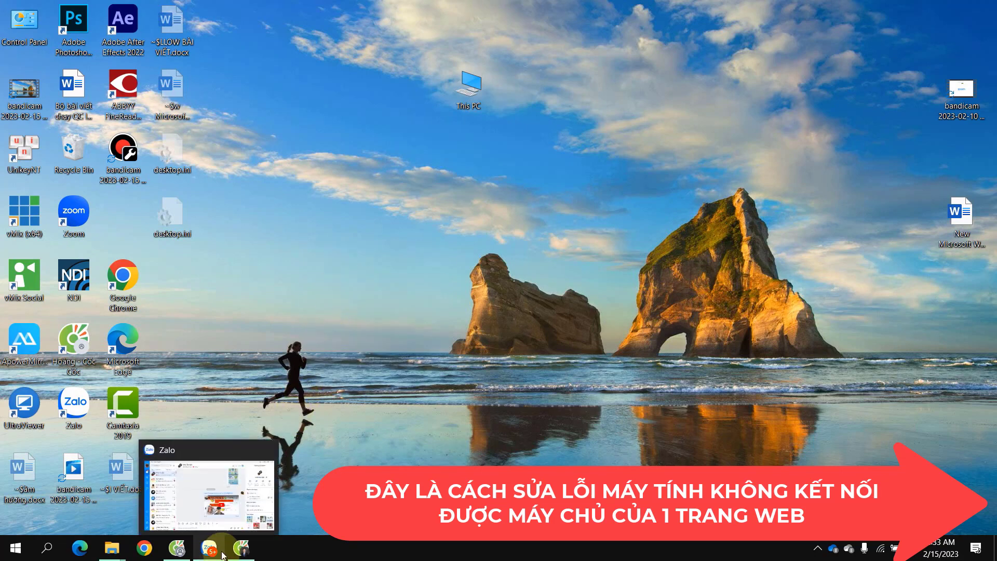
# - Switch to the Cốc Cốc browser, reload Google Drive and test creating a blank Google Sheets spreadsheet, closing its tab again
pyautogui.click(241, 548)
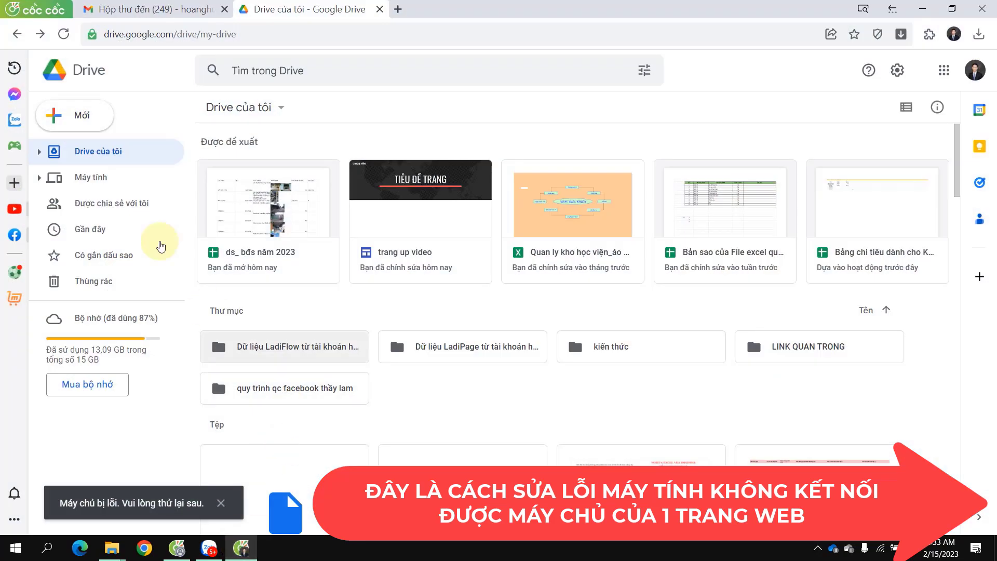
pyautogui.click(64, 34)
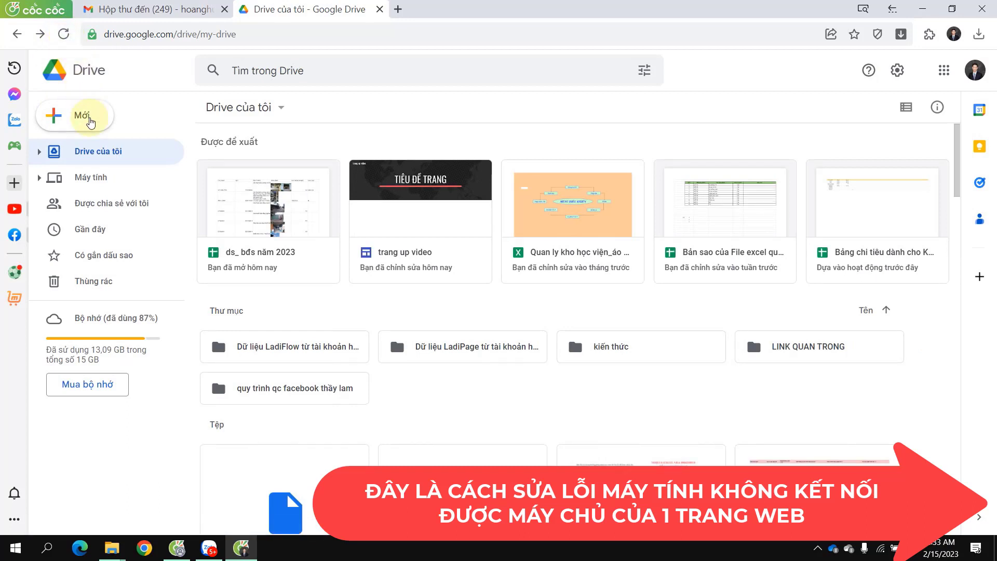
pyautogui.click(88, 112)
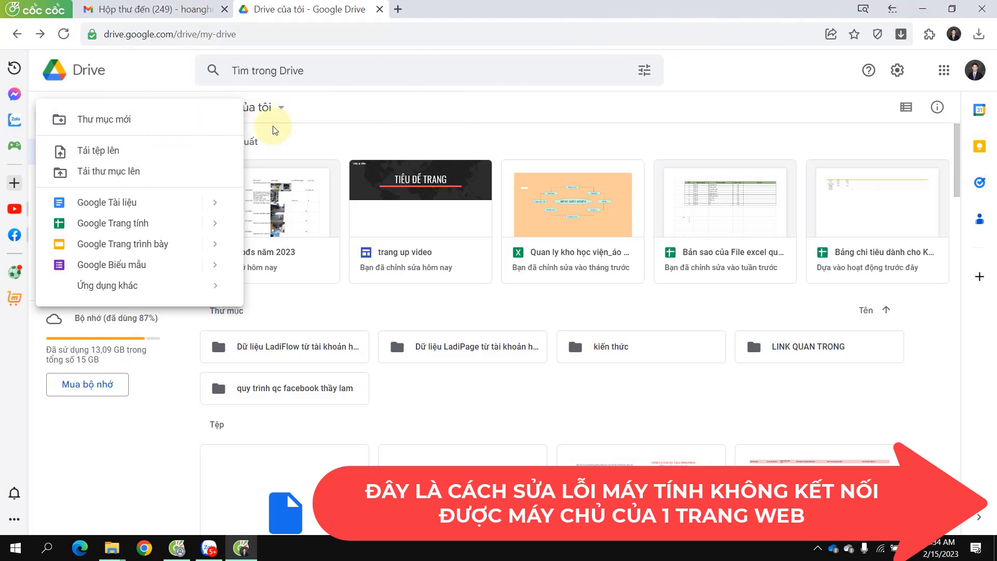
pyautogui.click(120, 229)
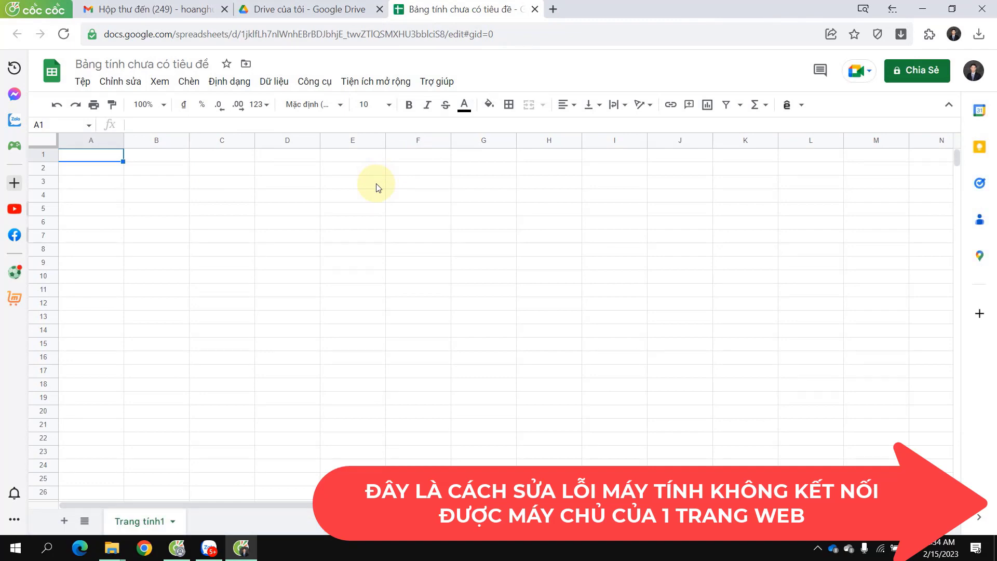
pyautogui.click(535, 9)
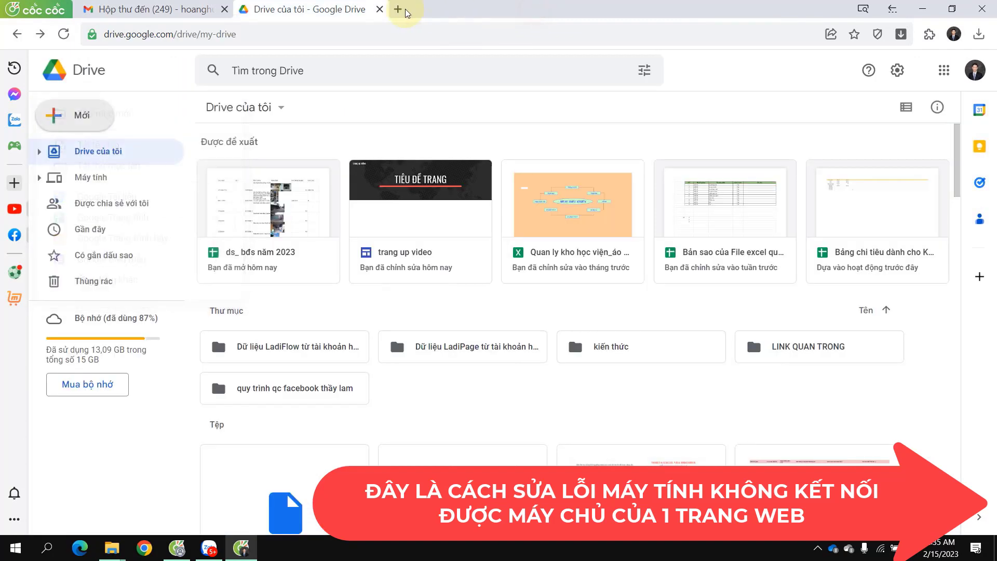
pyautogui.click(267, 263)
pyautogui.rightClick(261, 262)
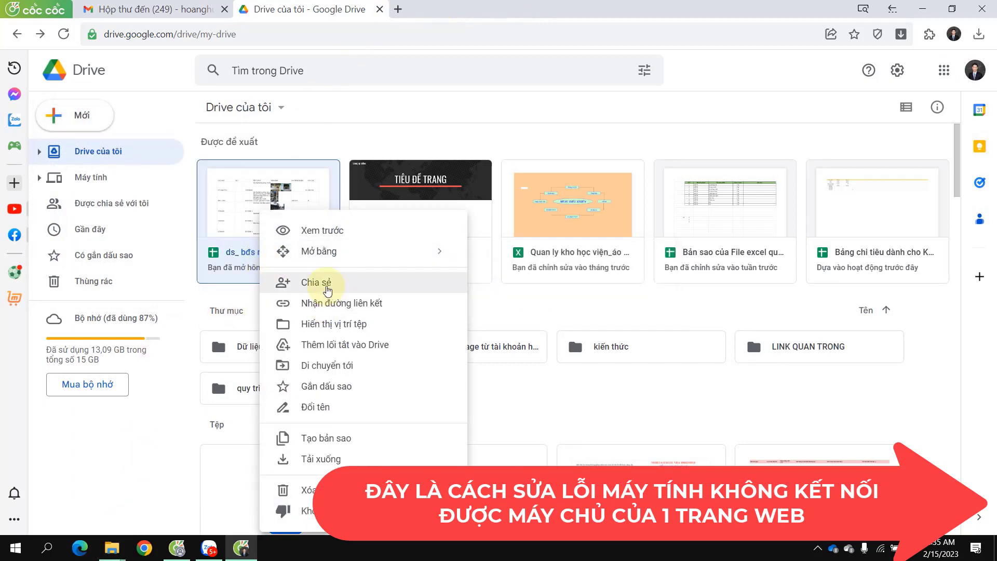
pyautogui.click(328, 285)
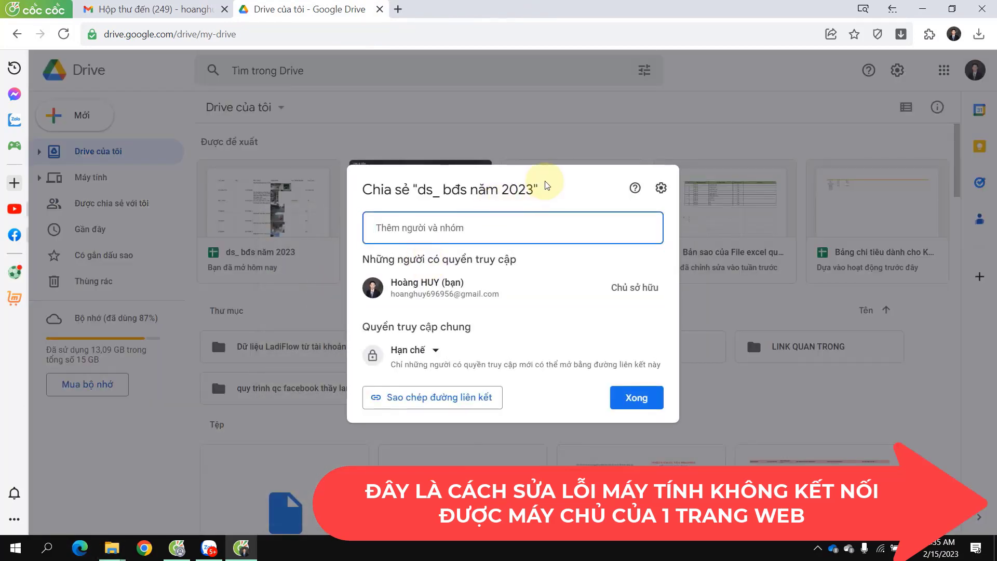
pyautogui.click(574, 88)
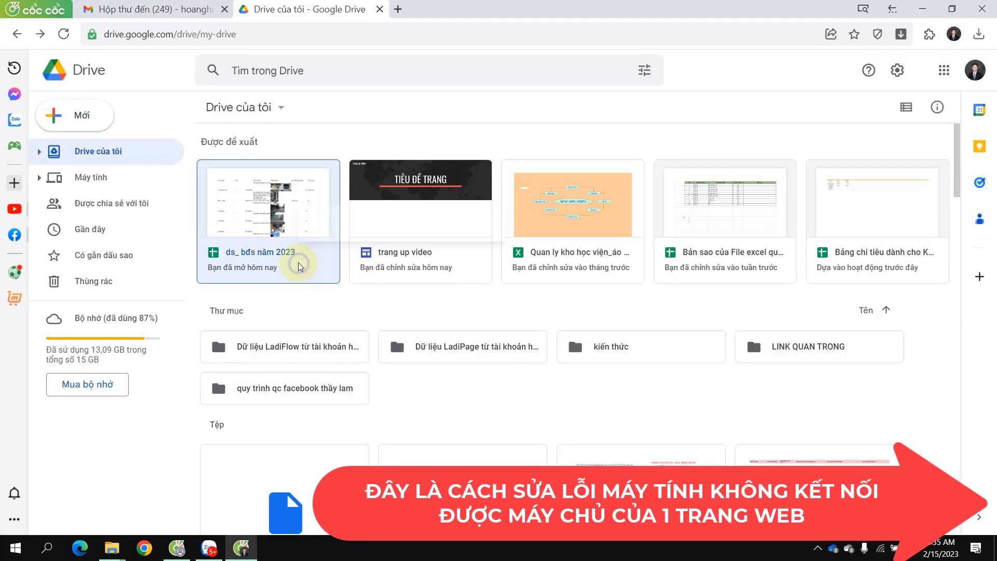
# - Share the "ds_ bđs năm 2023" spreadsheet by setting its general access to "Bất kỳ ai có đường liên kết"
pyautogui.rightClick(300, 266)
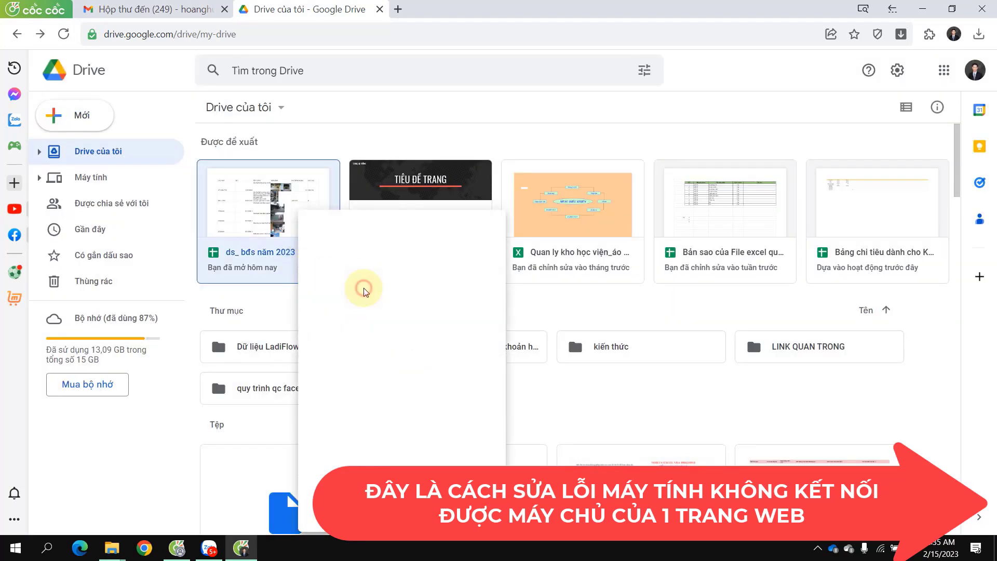
pyautogui.click(365, 291)
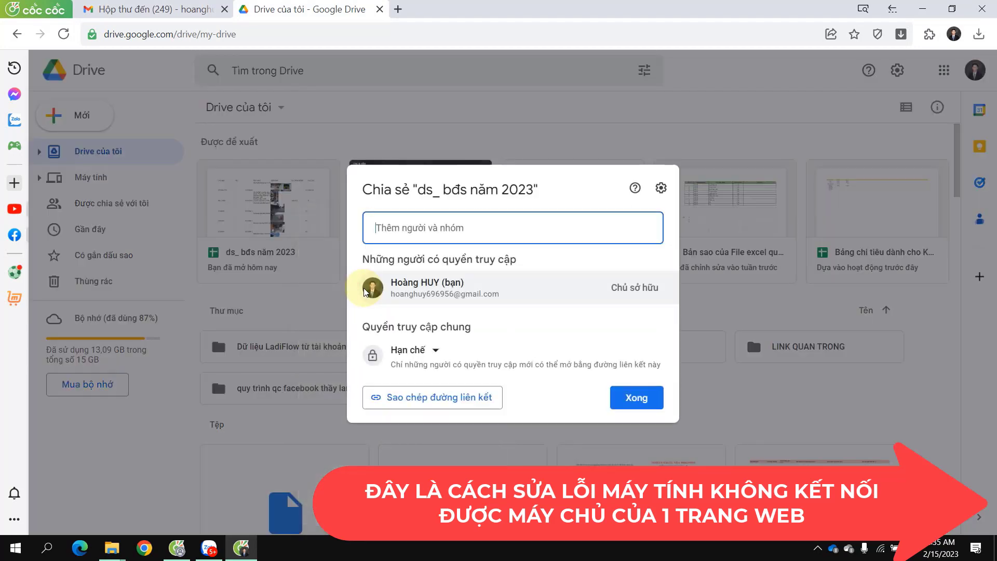
pyautogui.click(435, 351)
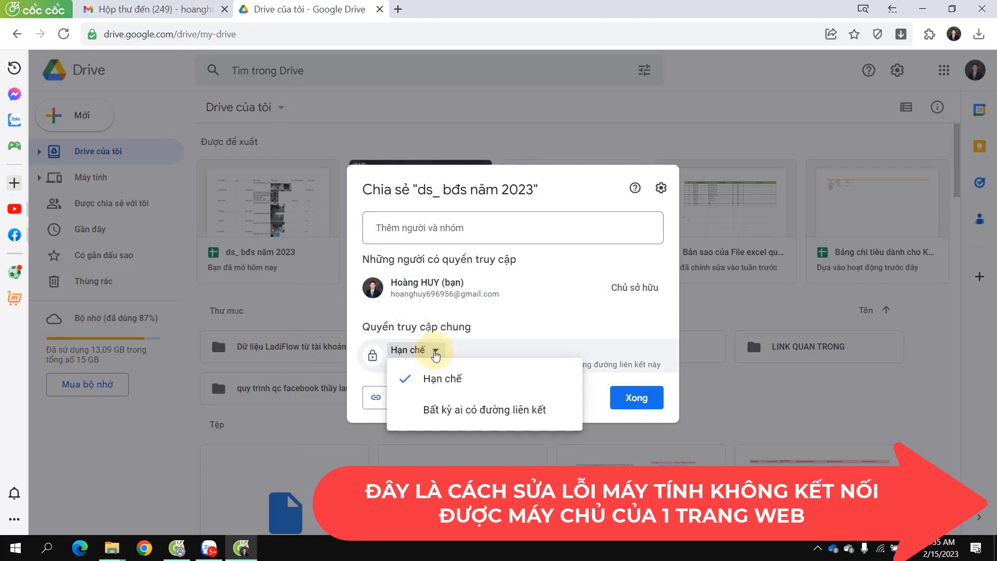
pyautogui.click(452, 410)
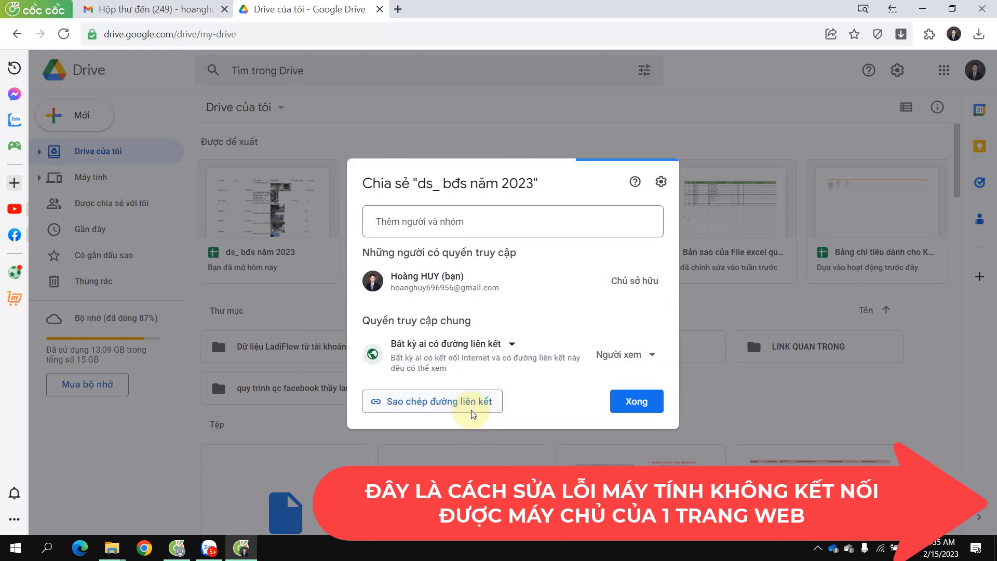